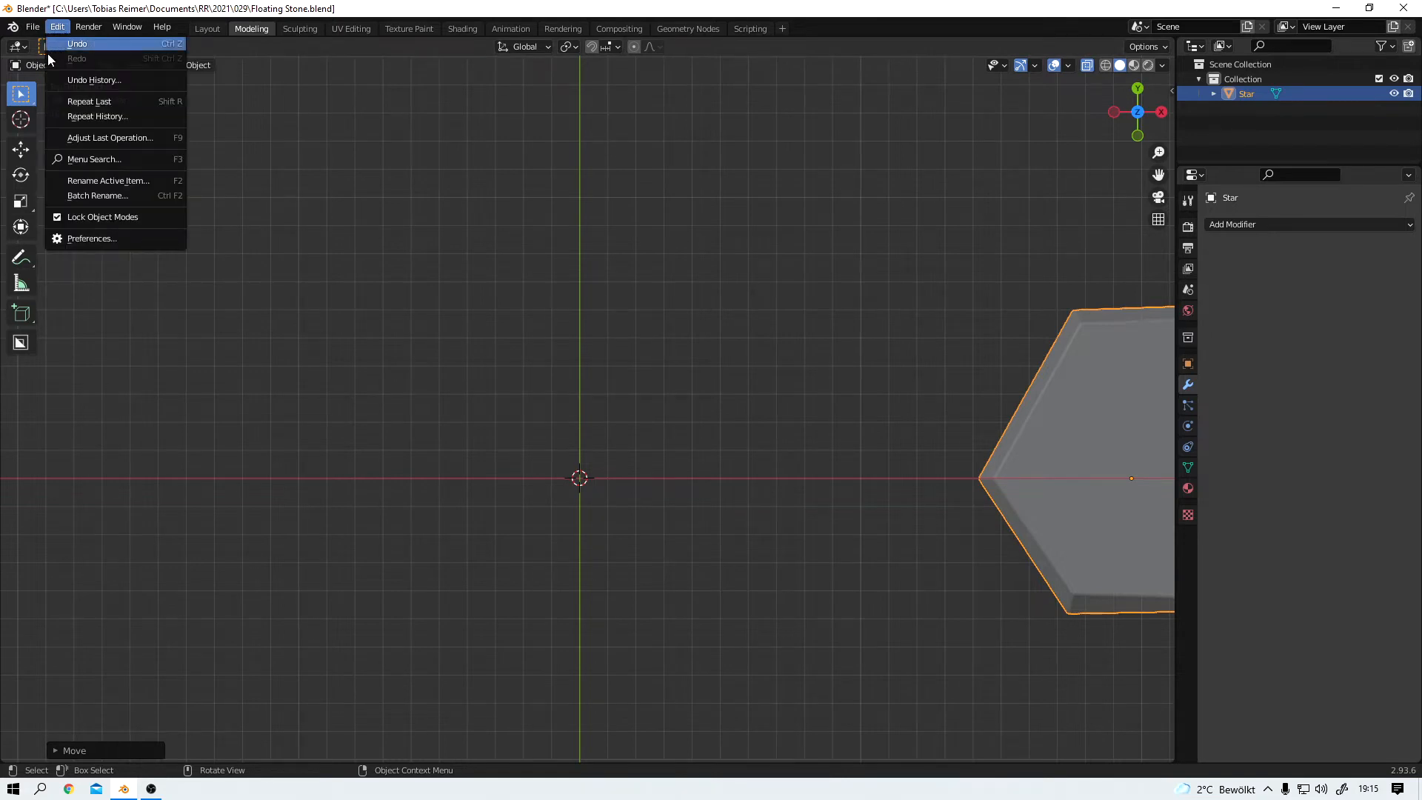
Step: Look up the add-ons matching "extra" in the preferences to check the Extra Objects add-ons, and close the preferences
click(67, 239)
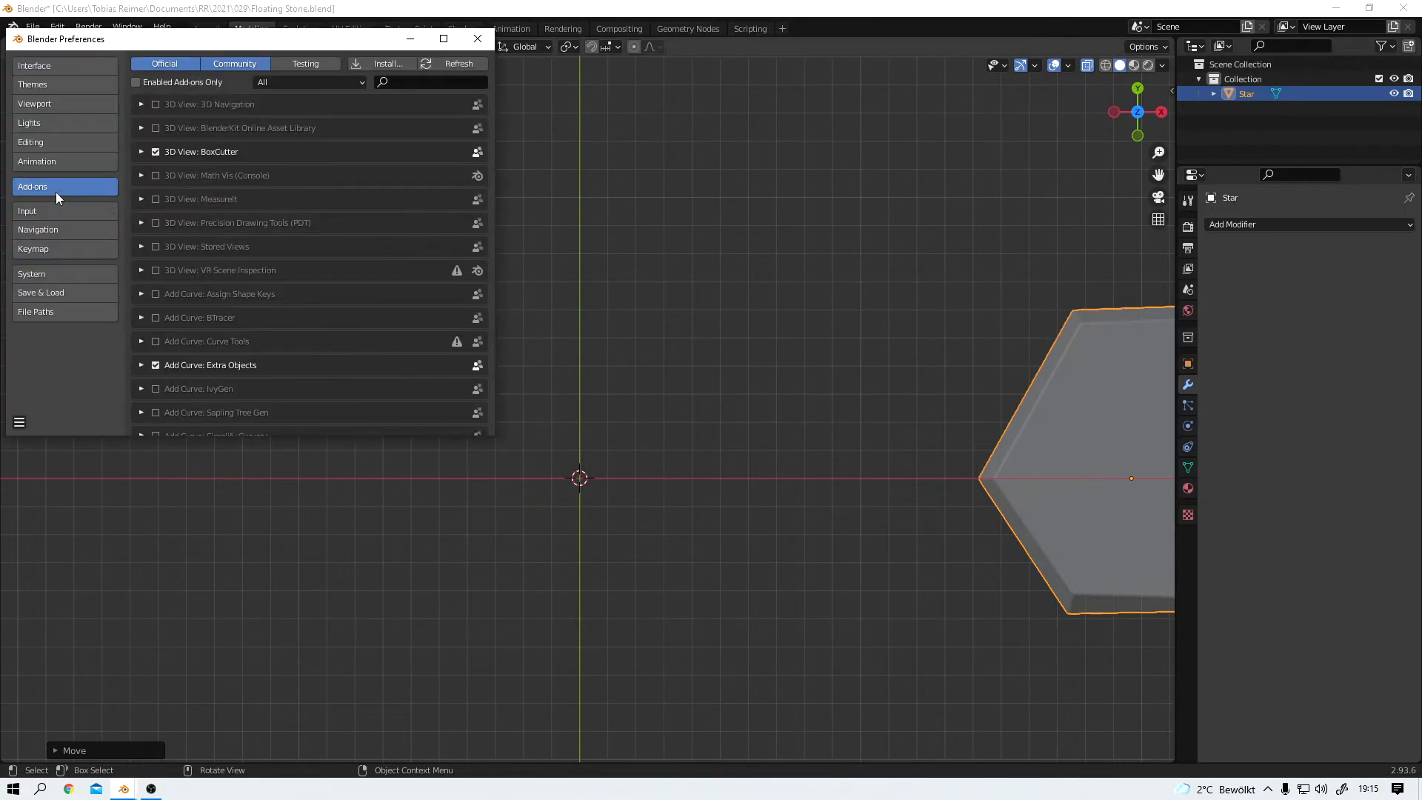
click(420, 83)
text(extra)
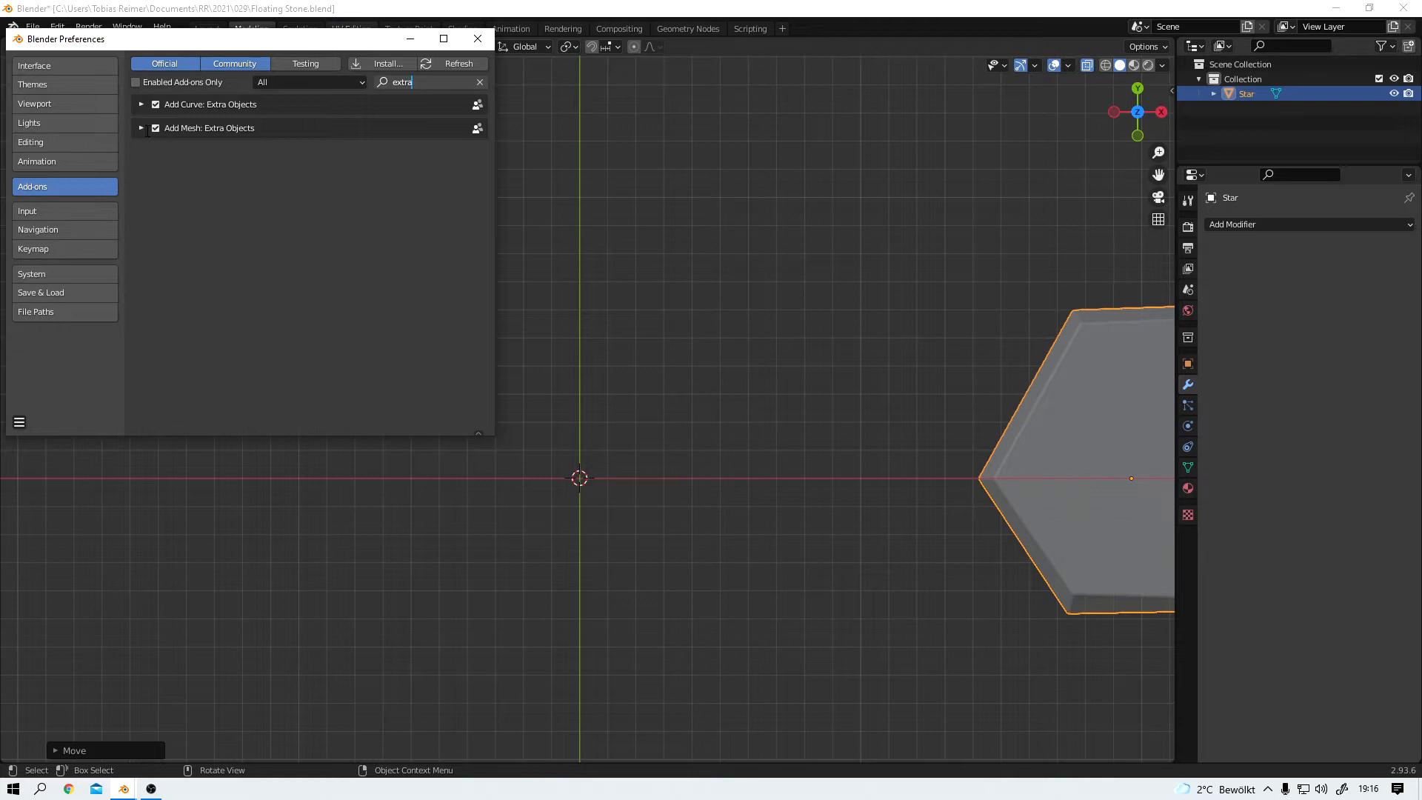
click(478, 42)
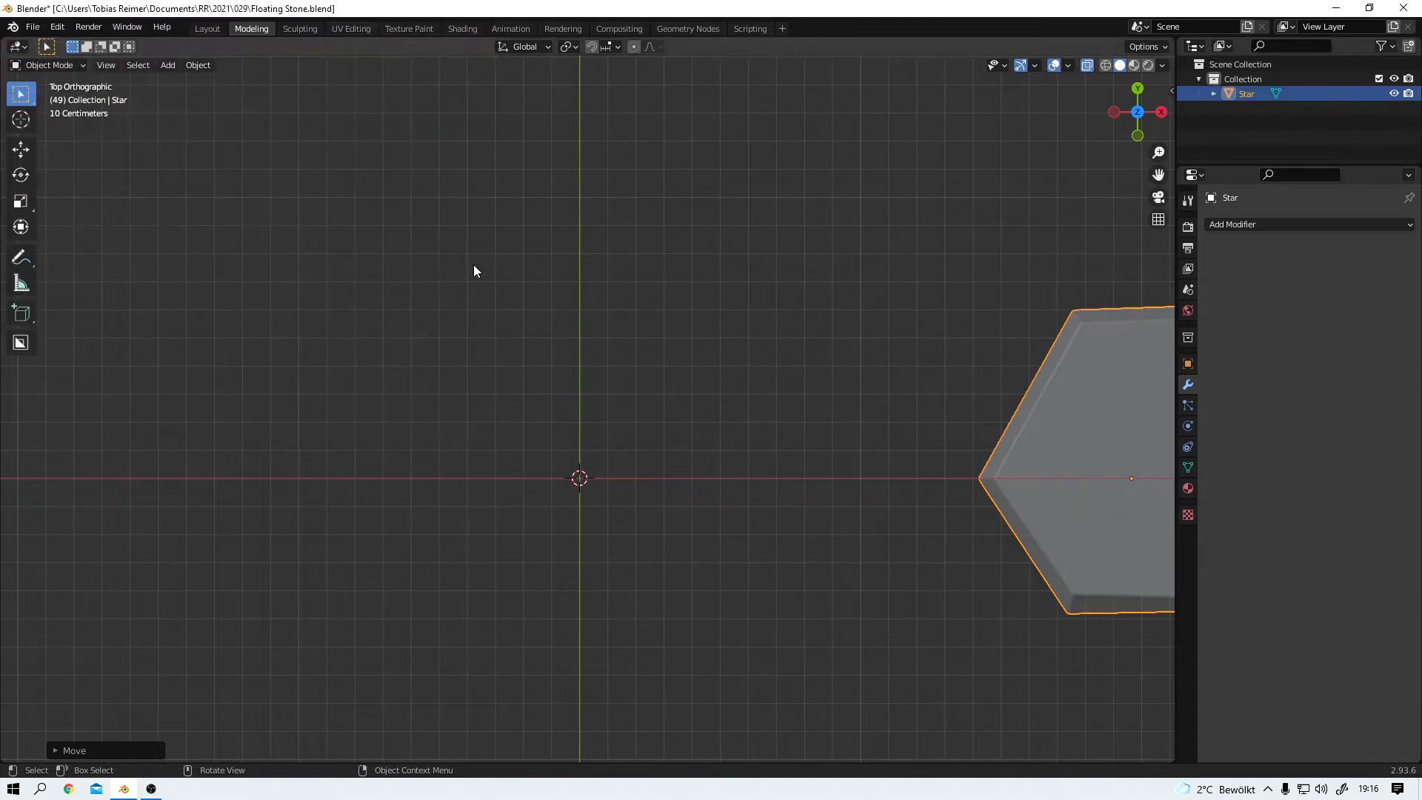
Step: Add a Simple Star mesh shaped as a hexagon with 3 points, outer radius 0.52, inner radius 0.50 and height 0.50
key(shift+a)
mouse_move(619, 428)
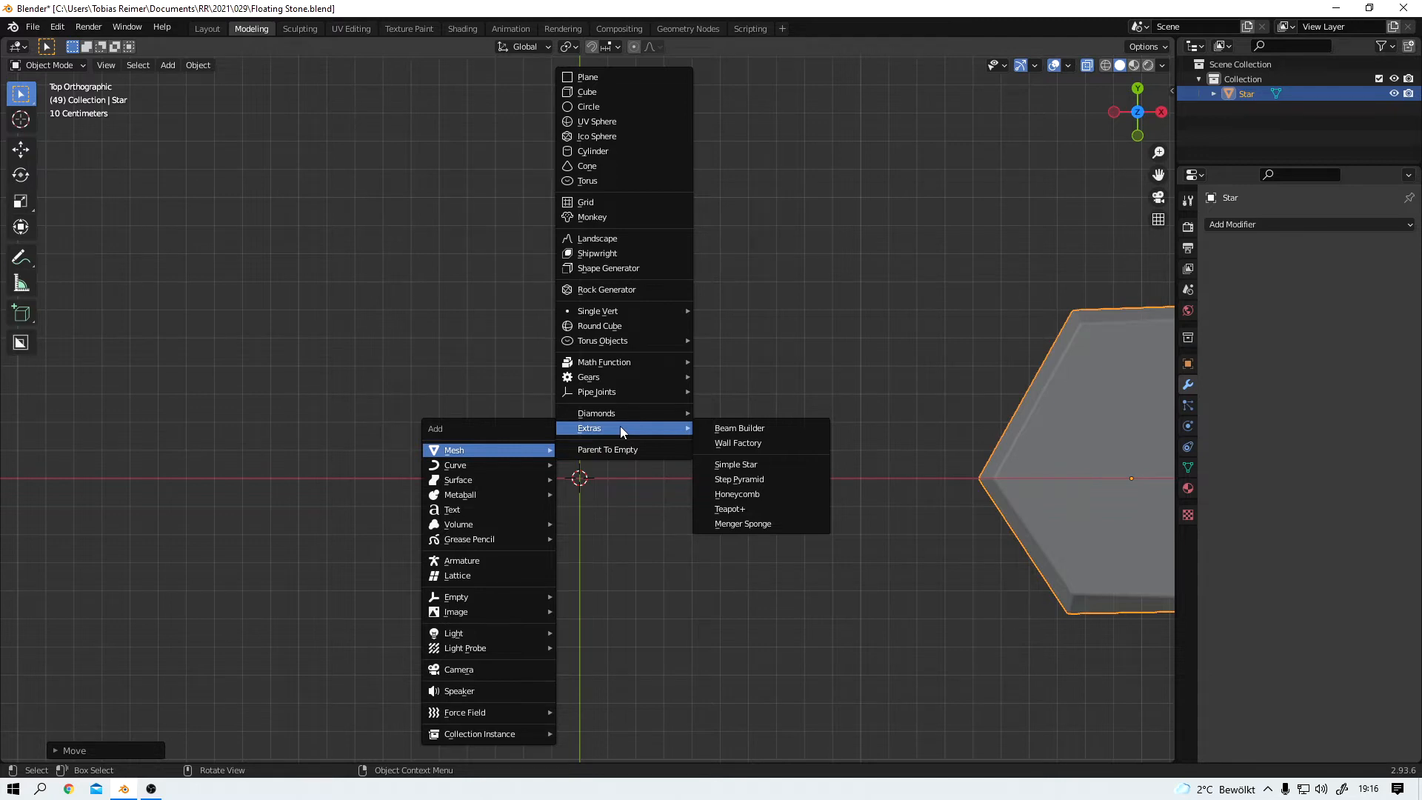
click(726, 466)
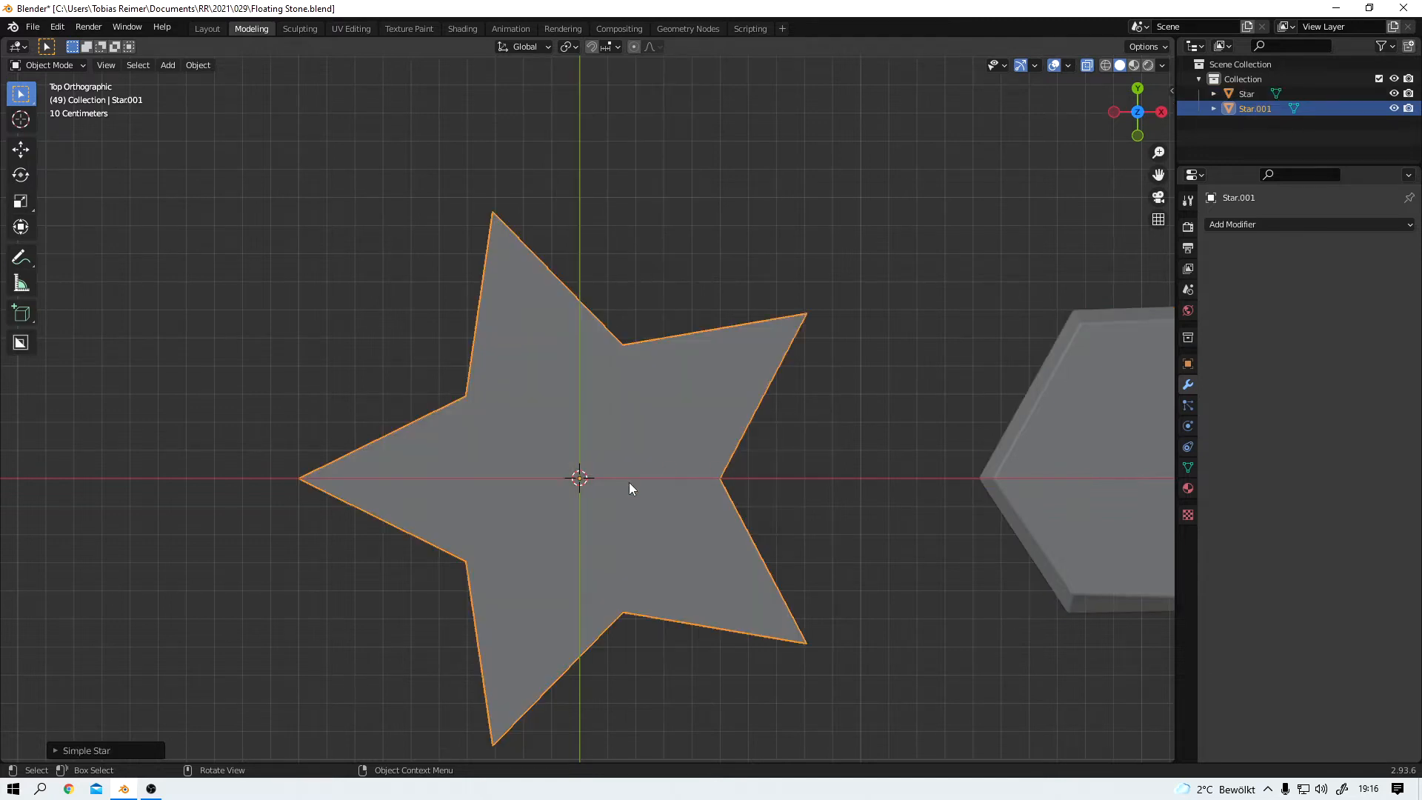
click(53, 752)
drag(148, 546, 126, 546)
drag(282, 546, 194, 530)
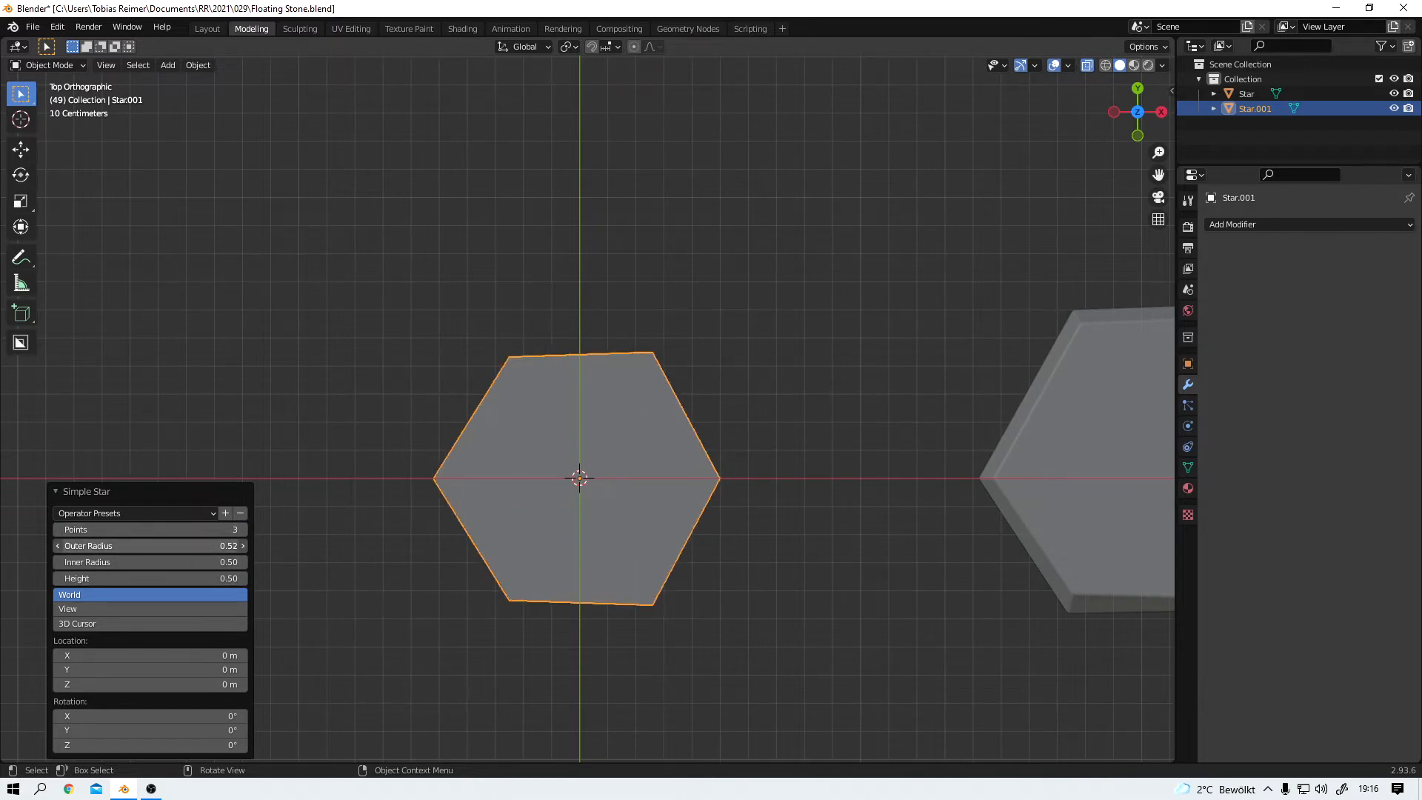
mouse_move(222, 546)
mouse_down()
mouse_move(252, 546)
mouse_move(229, 546)
mouse_up()
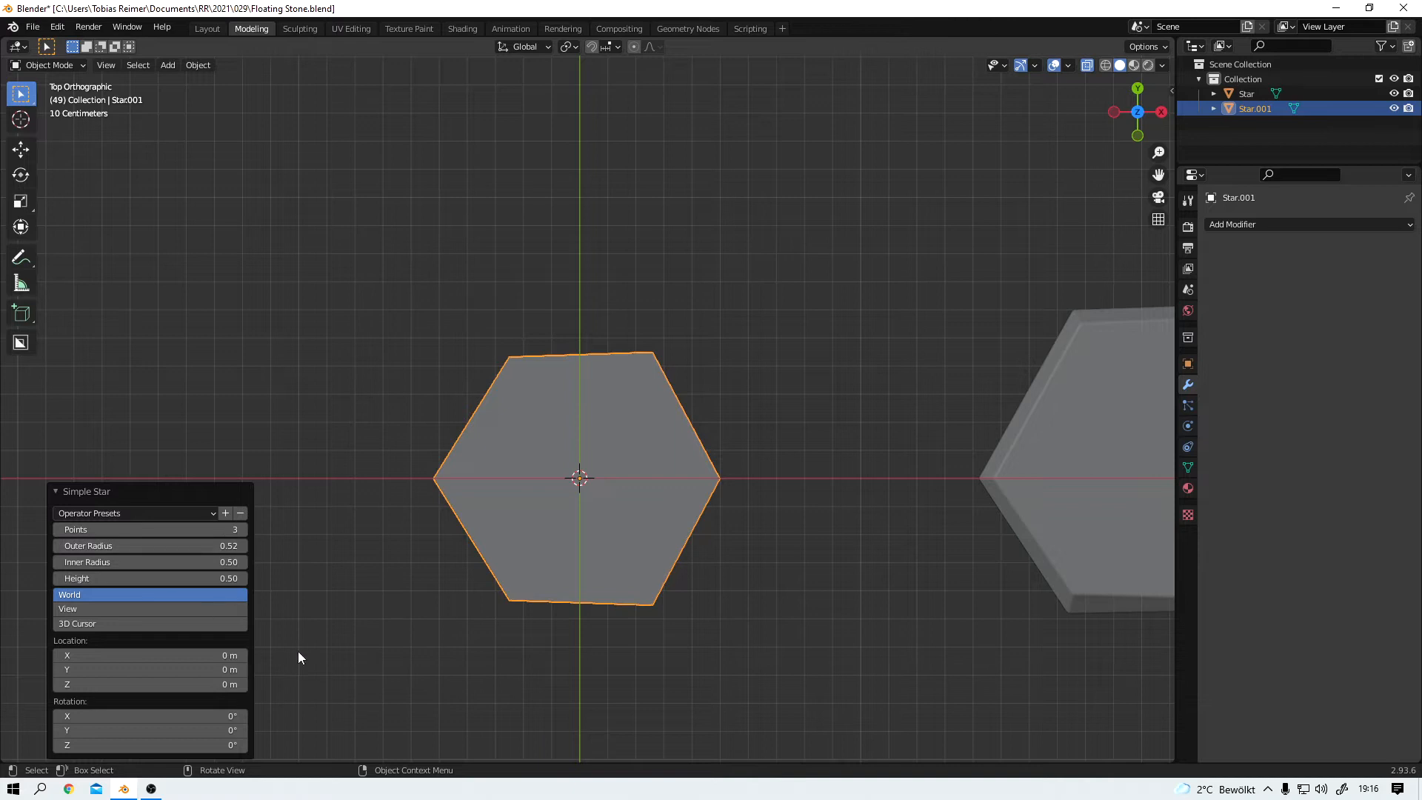
click(443, 666)
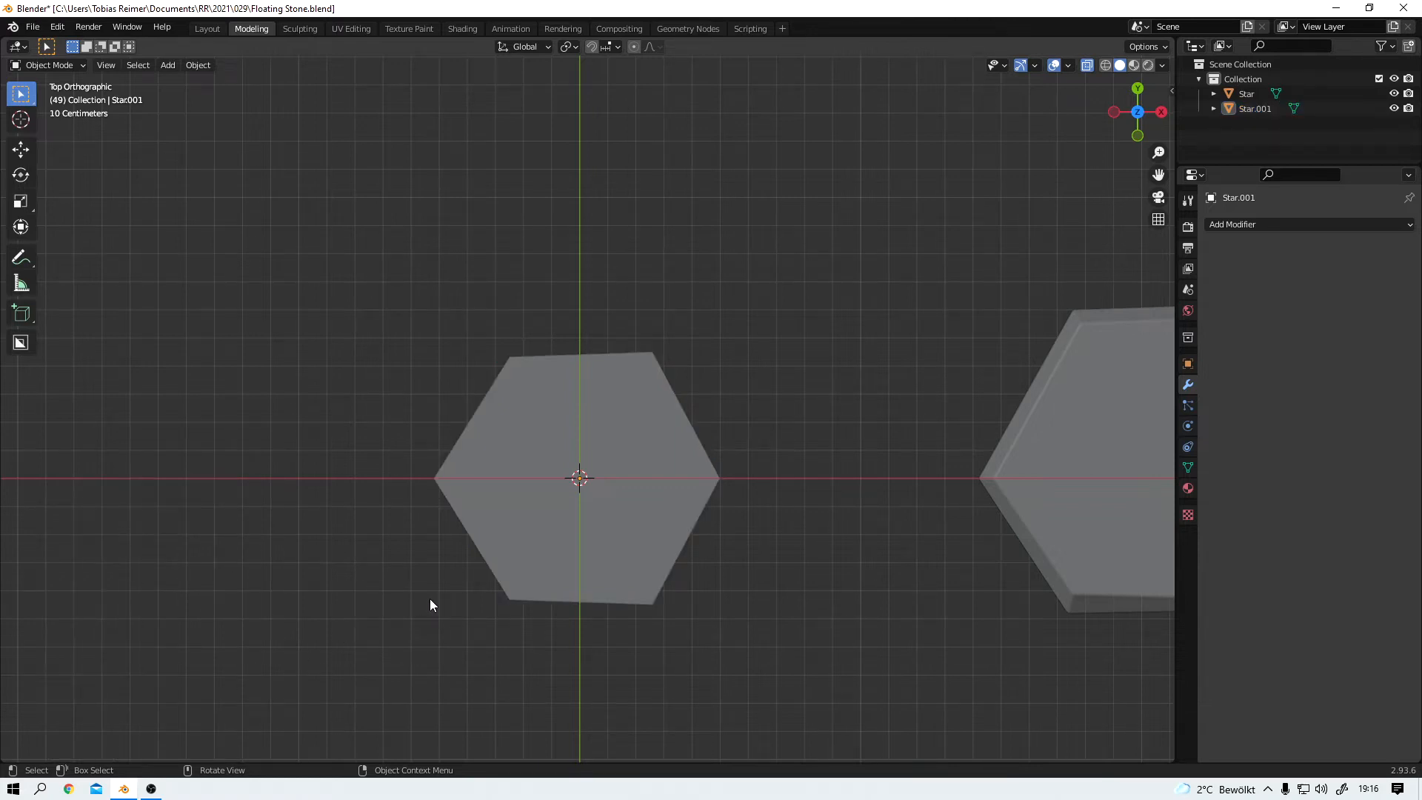
Step: Check the new hexagon's mesh in Edit Mode and delete the object in Object Mode
key(Tab)
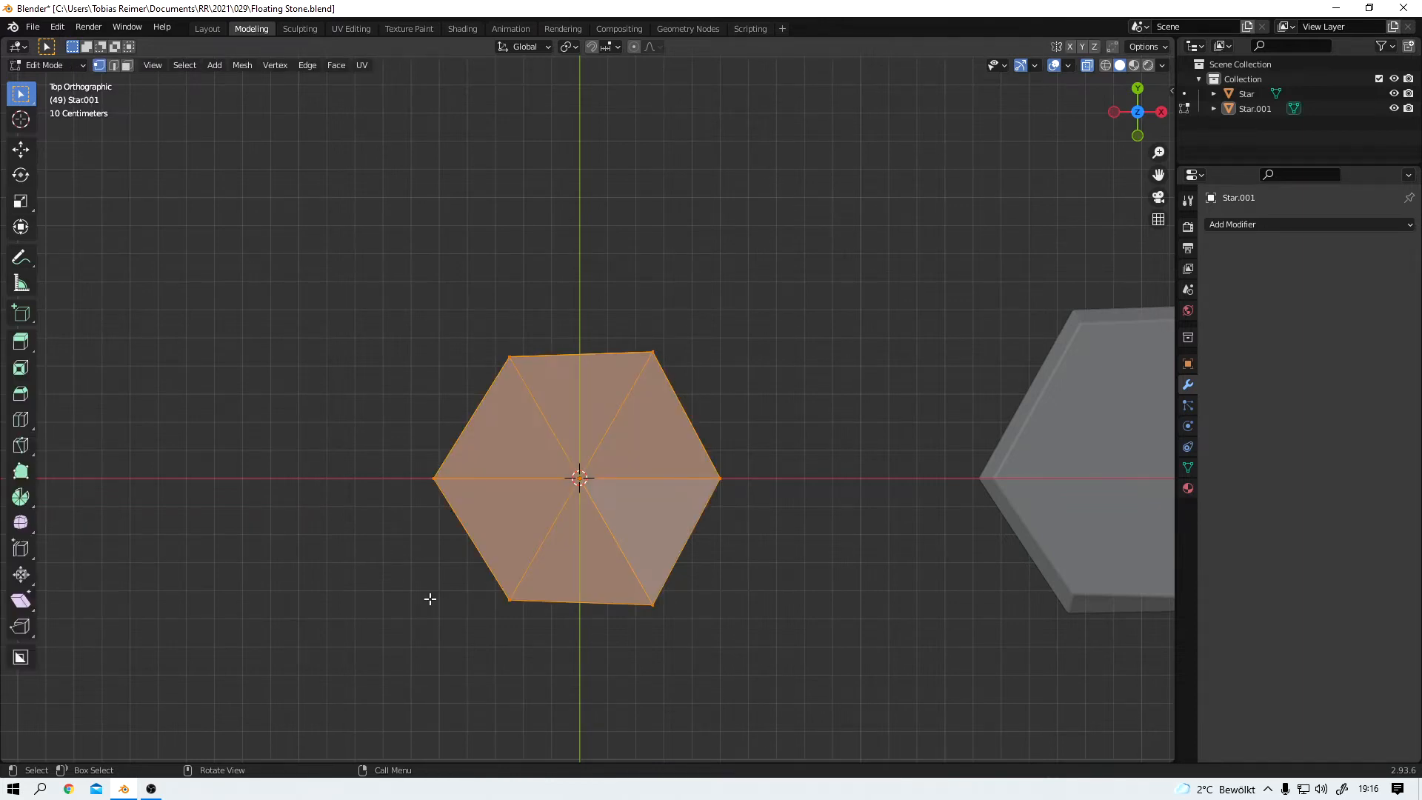
key(Tab)
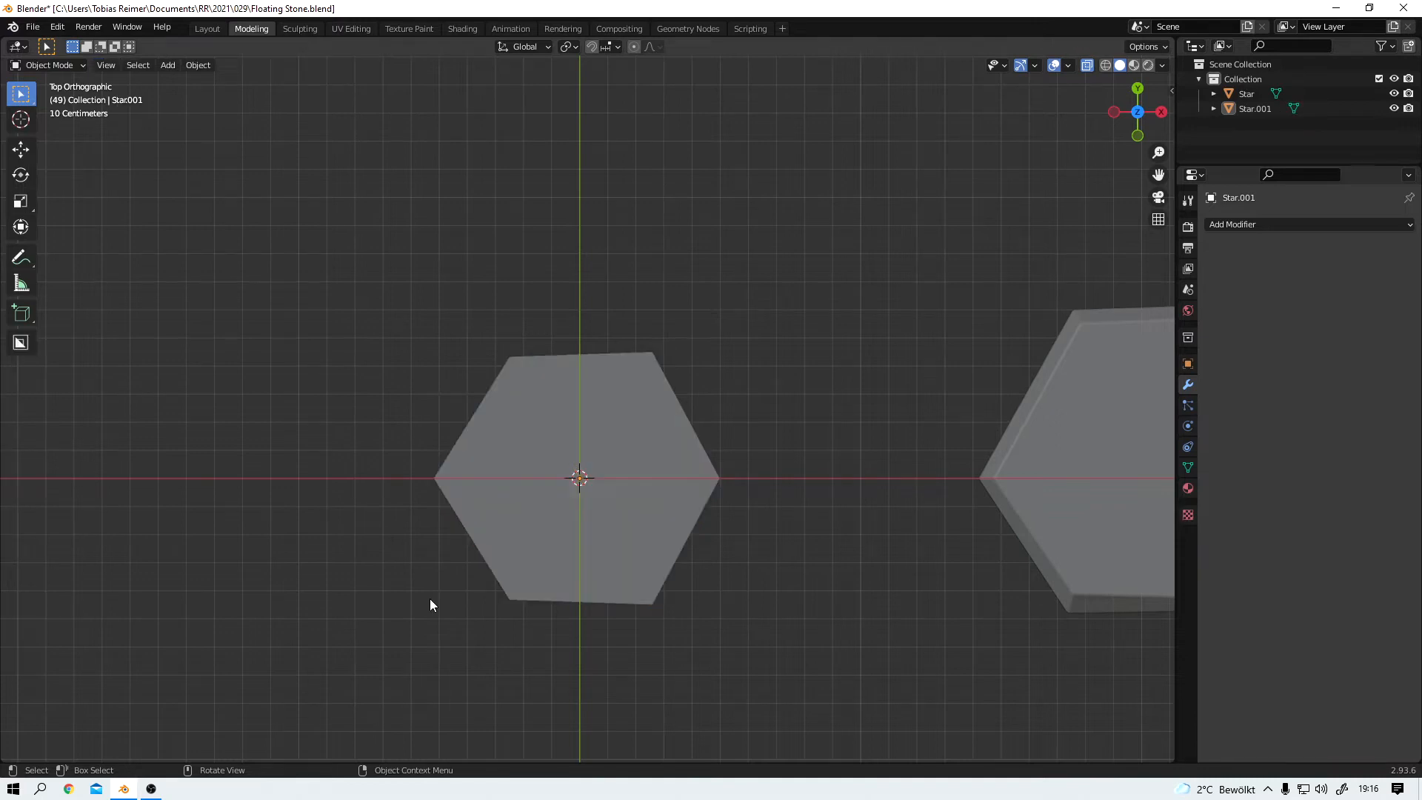
click(597, 541)
key(x)
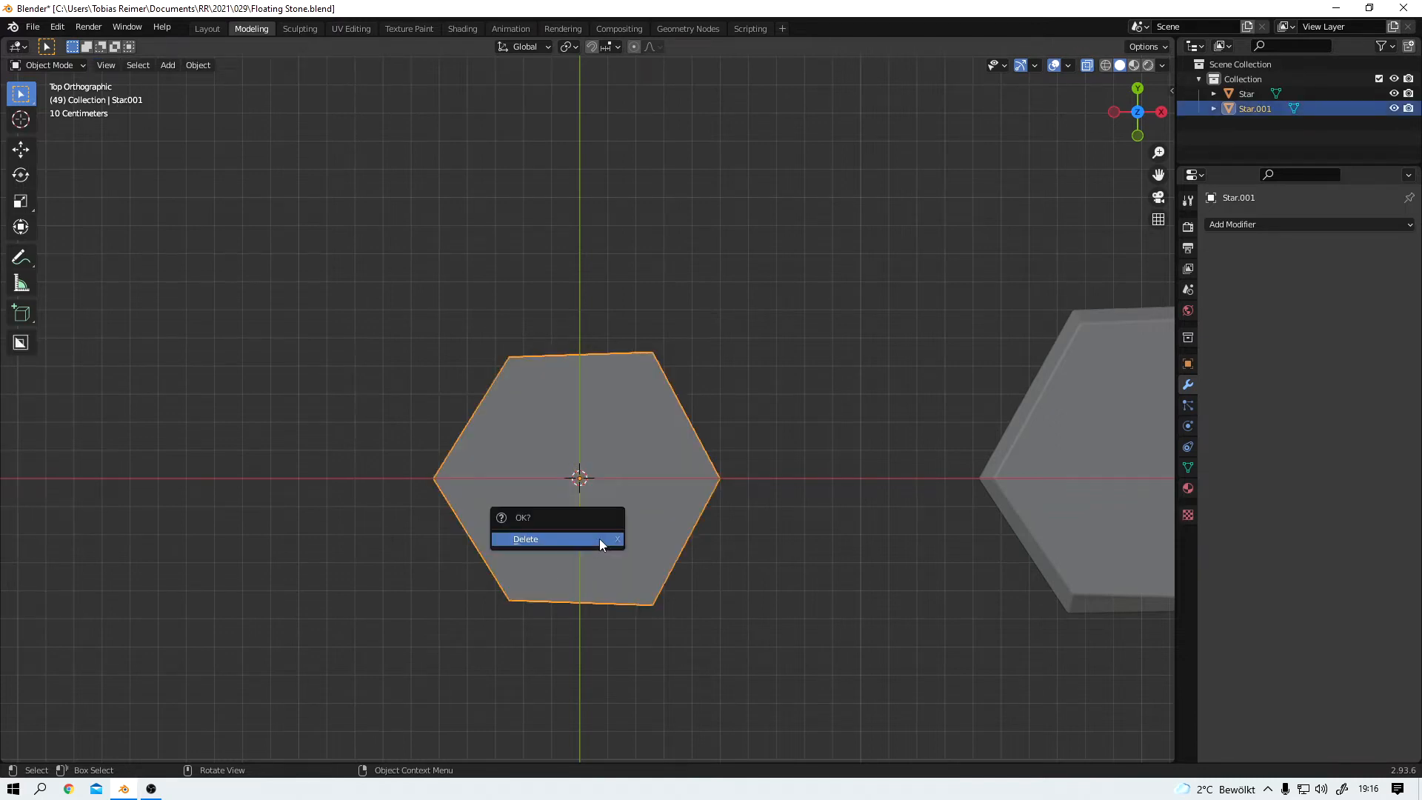
click(600, 536)
Step: Move the bevelled stone about -1.96 m along the X axis onto the scene origin
click(1151, 534)
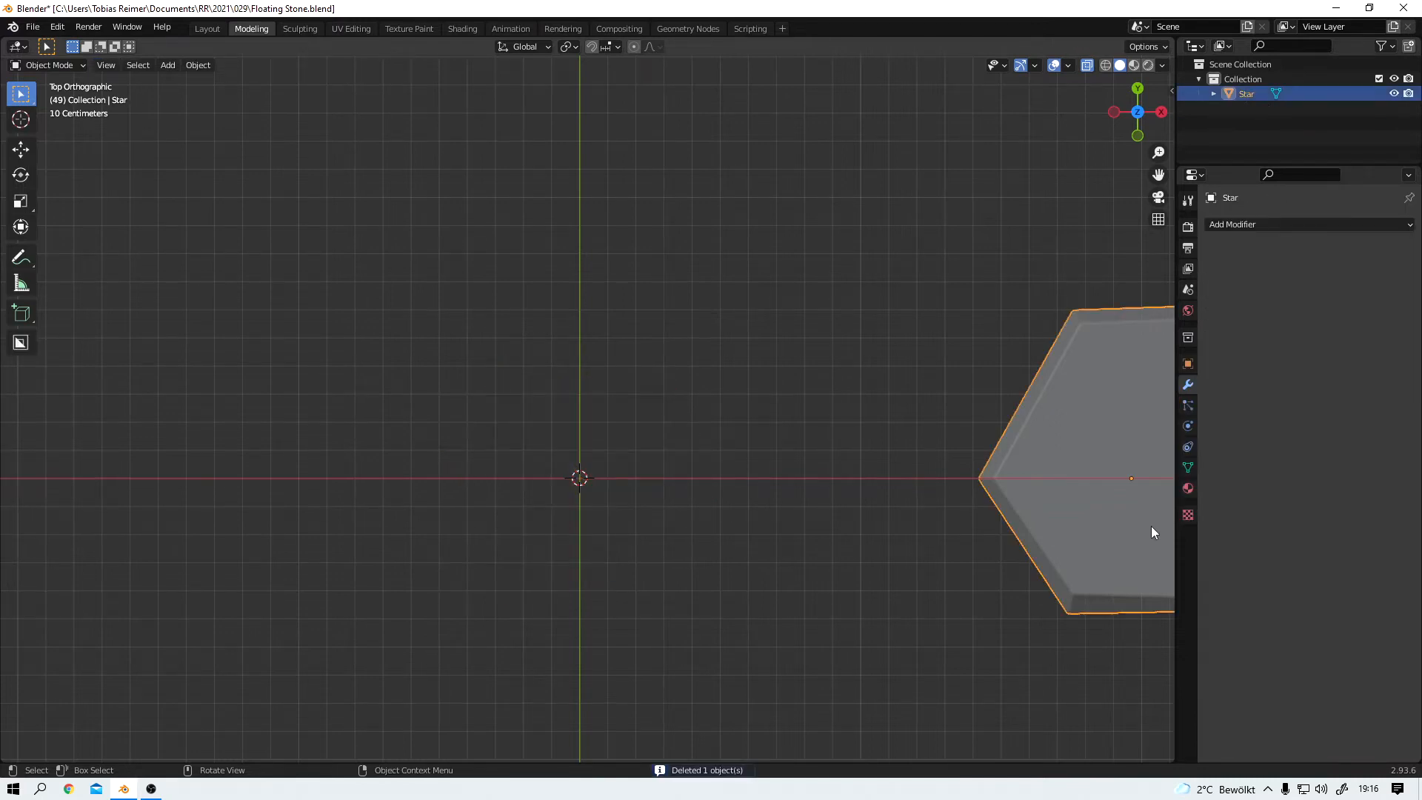
key(g)
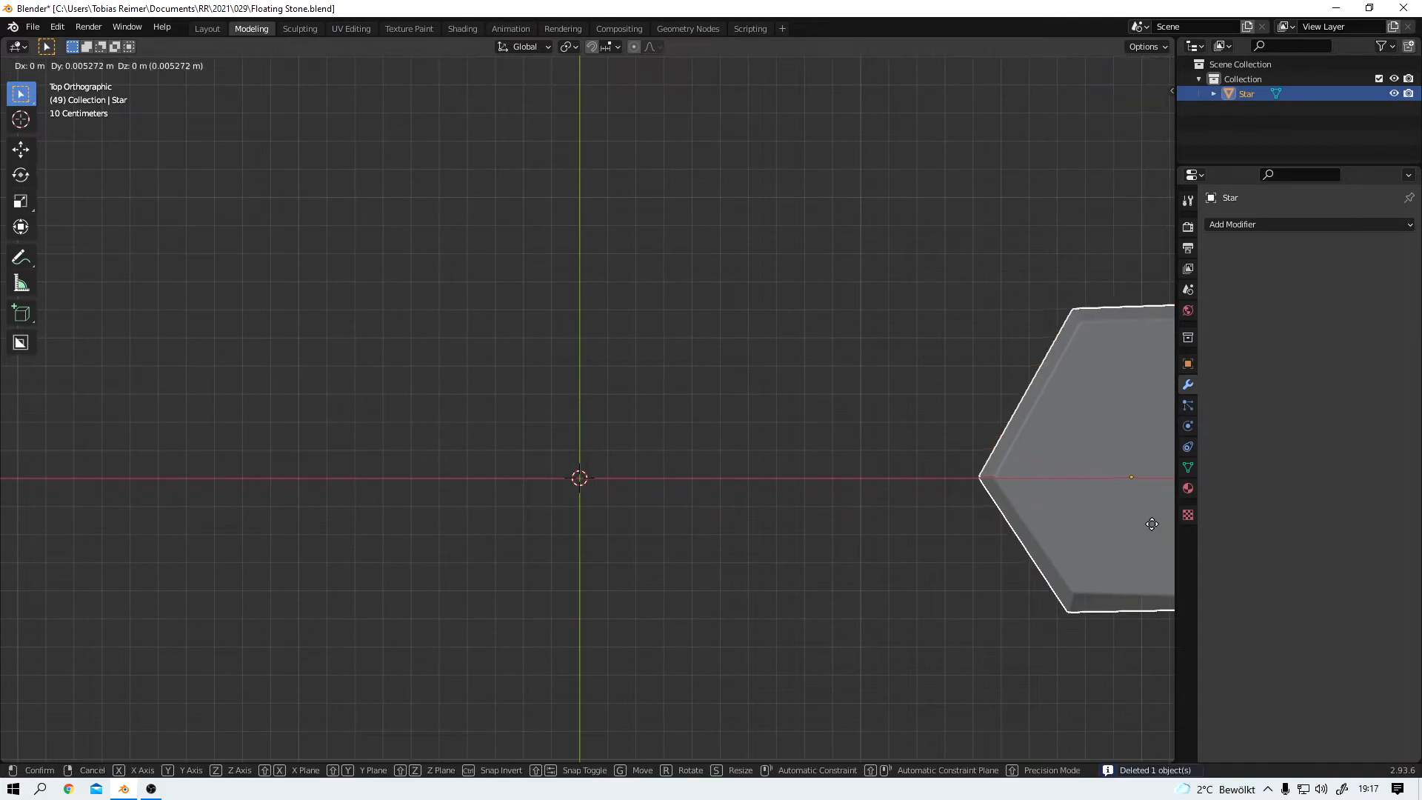
key(x)
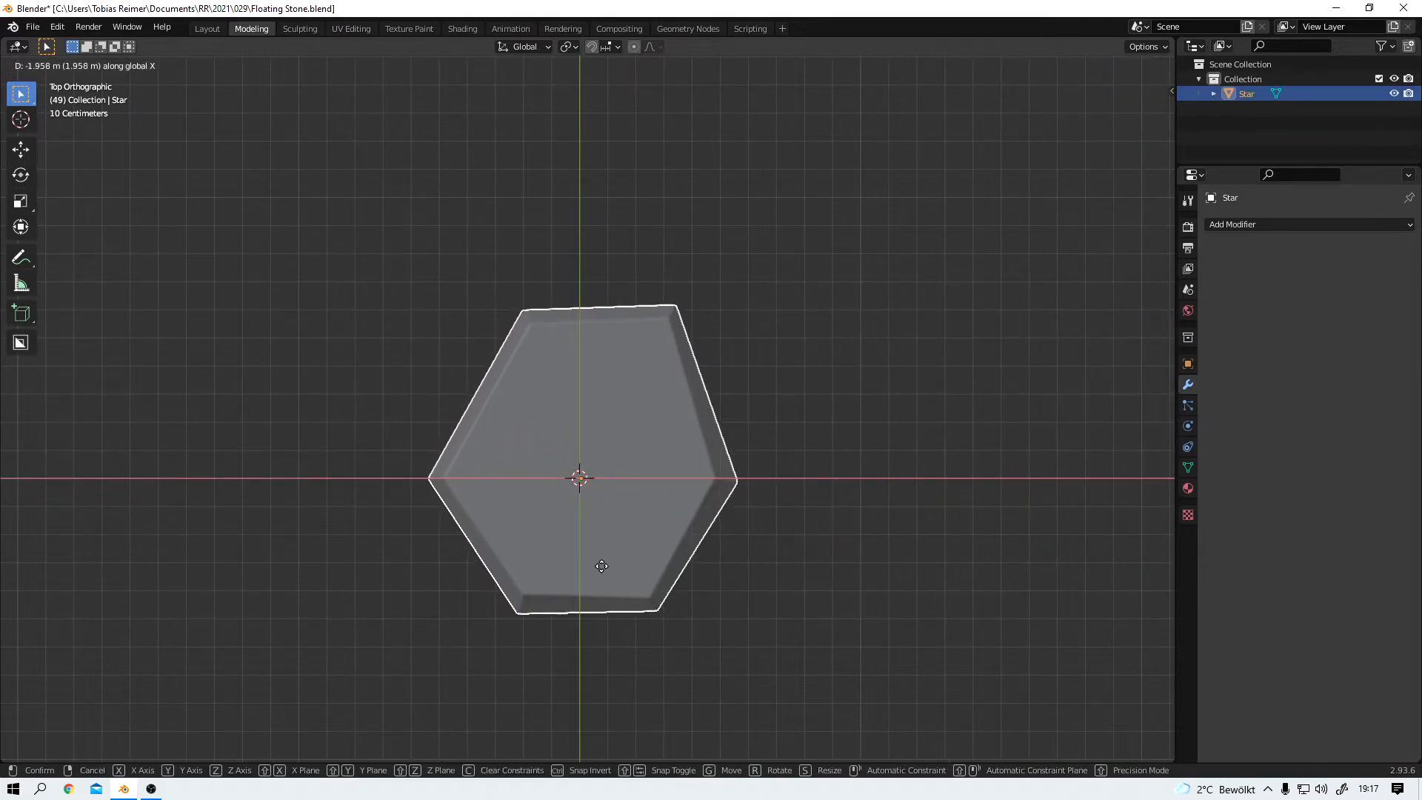
click(601, 566)
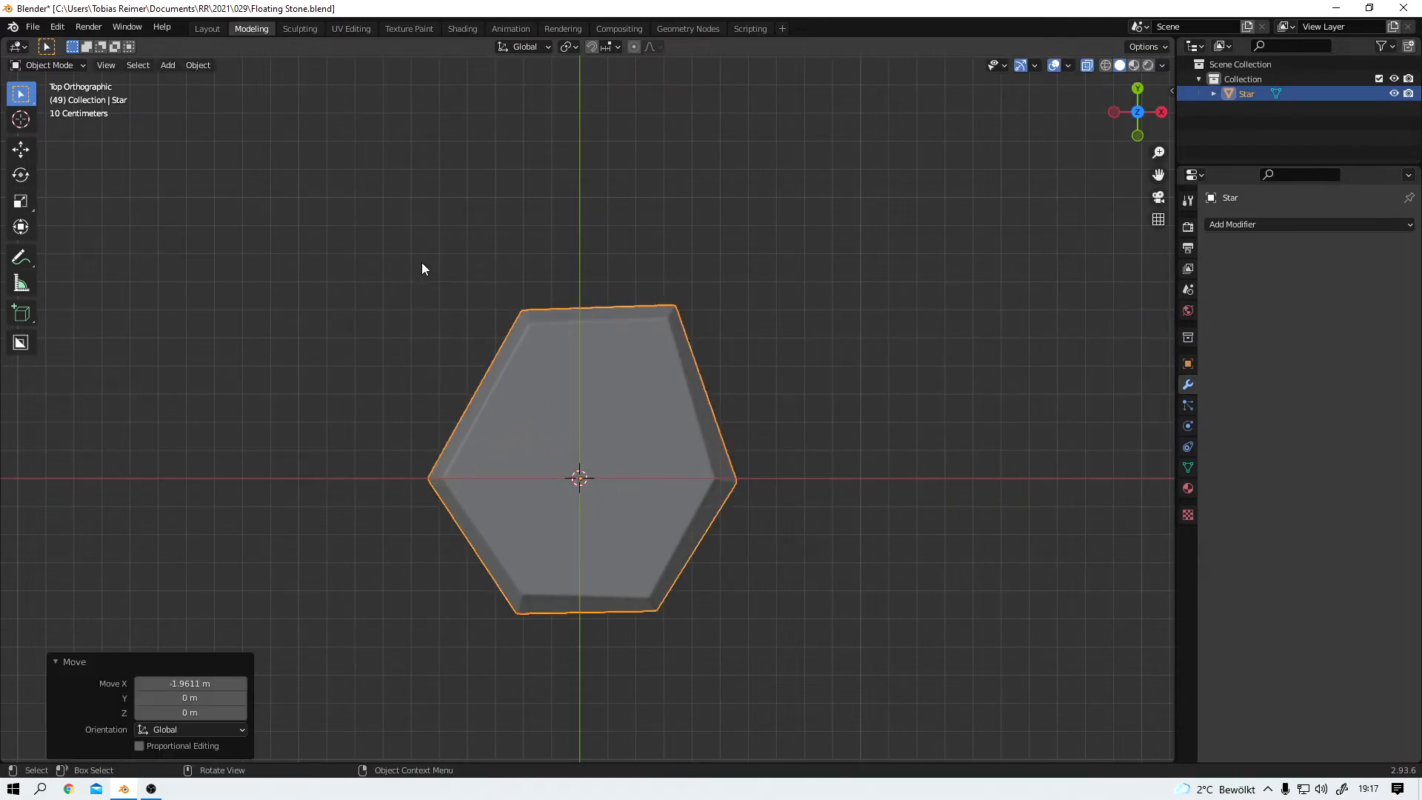
Step: Examine the stone's UV layout in the UV Editing workspace and the UV mapping options for its mesh
click(344, 28)
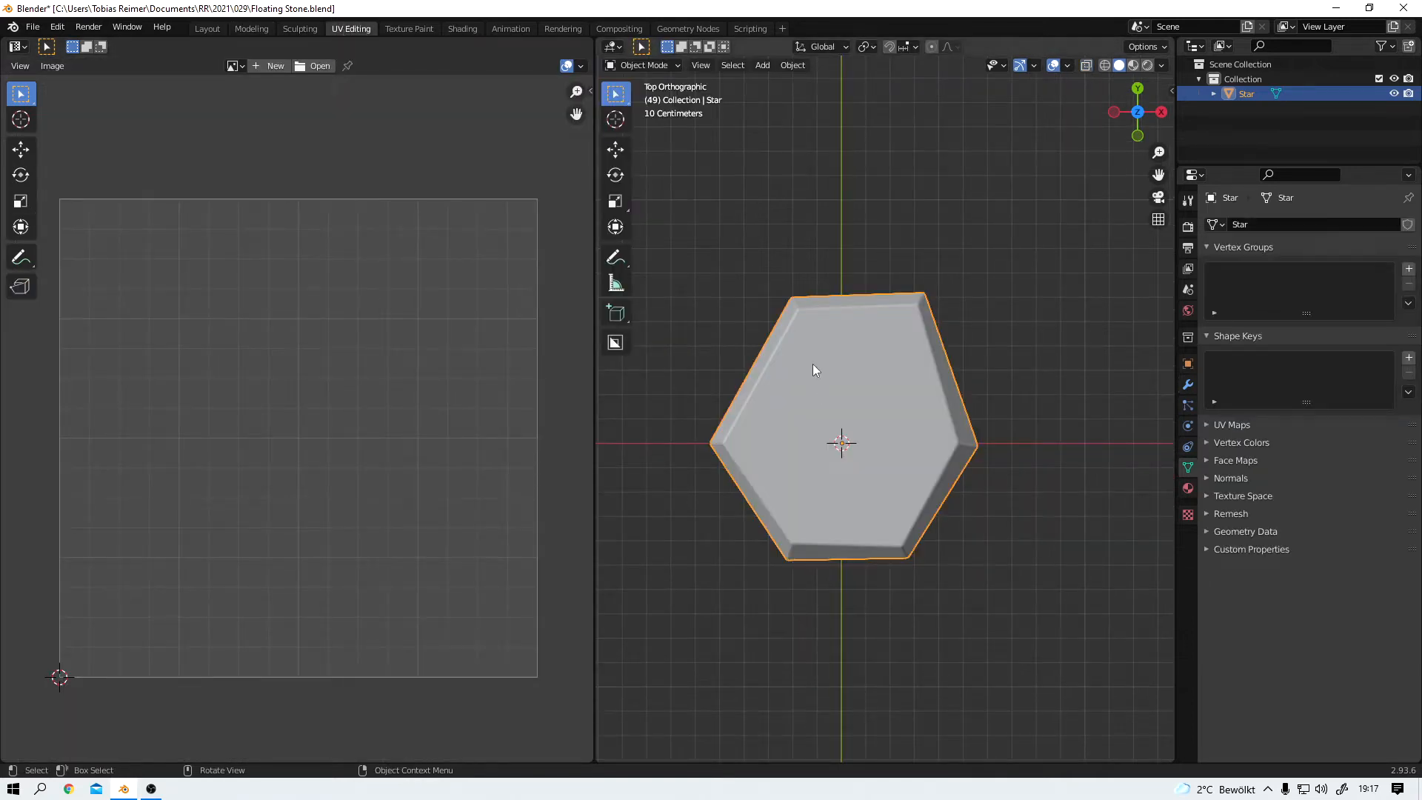
key(Tab)
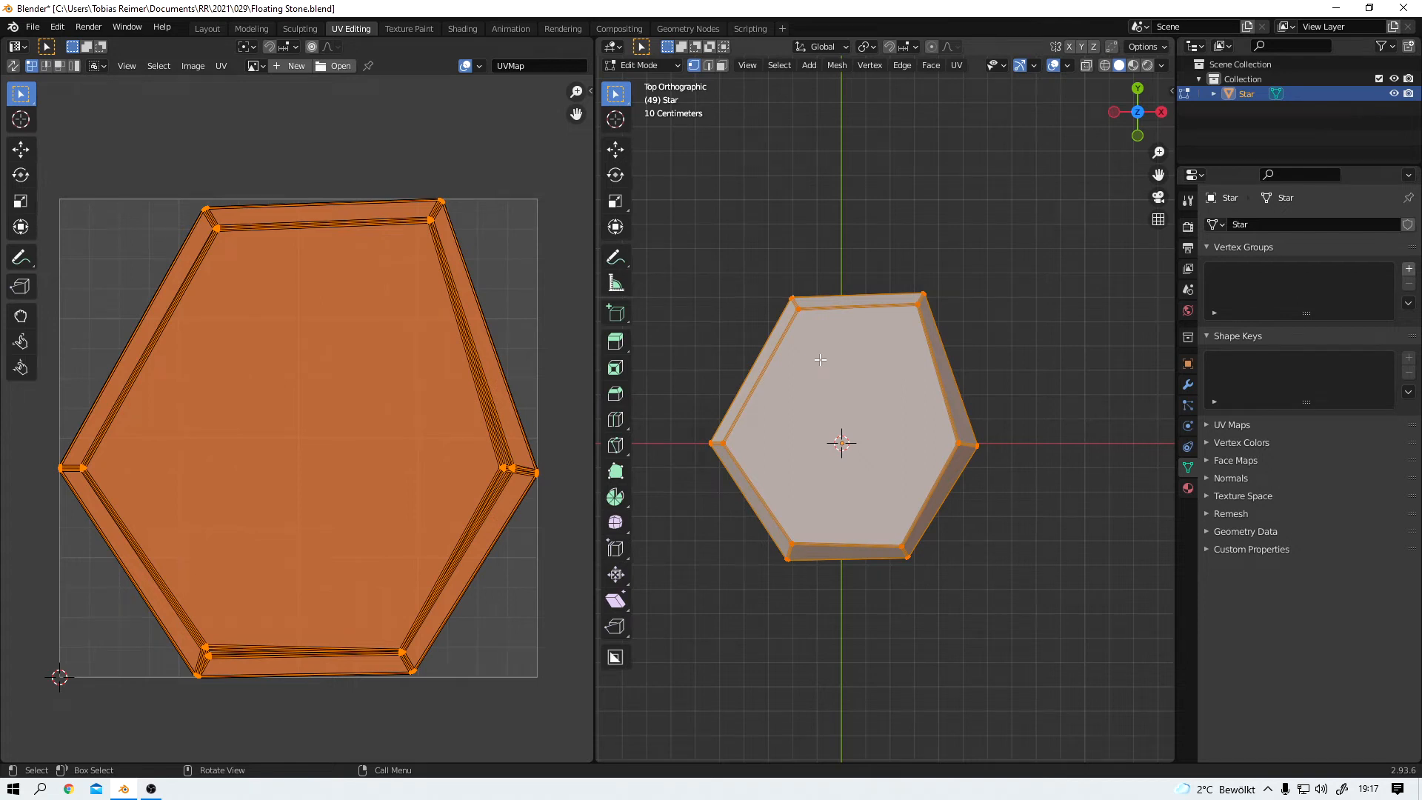
key(u)
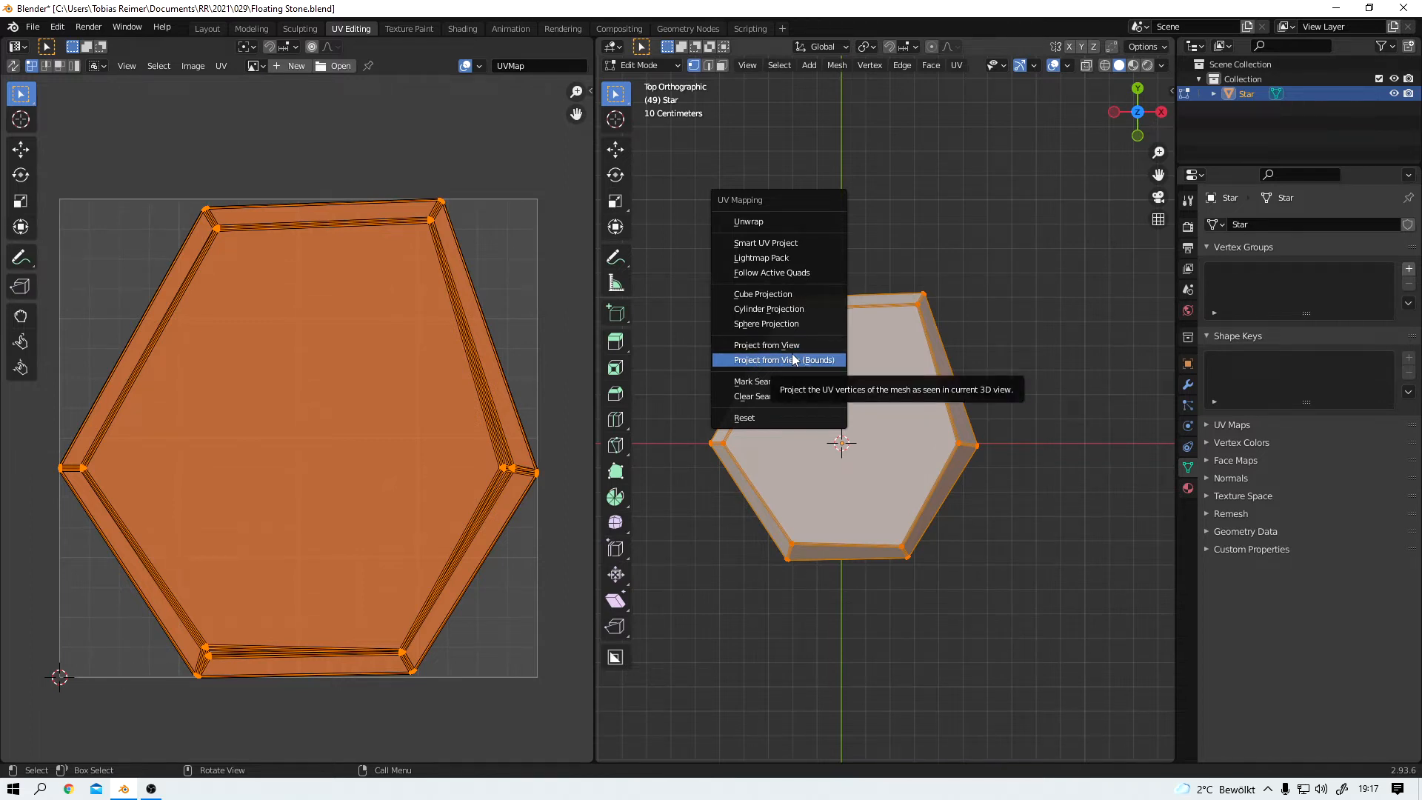
click(464, 29)
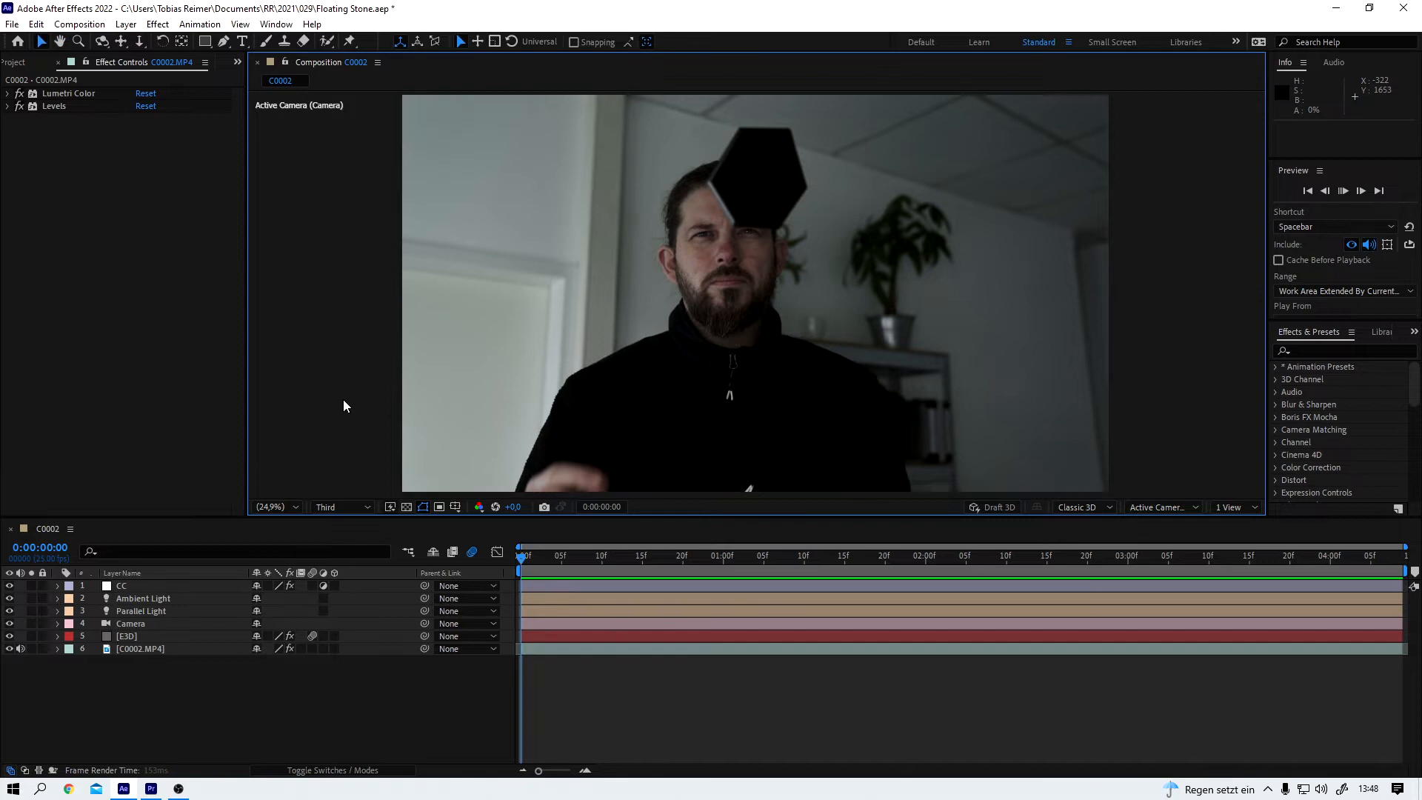
Step: Play a preview of the C0002 composition in After Effects and return to its first frame
key(space)
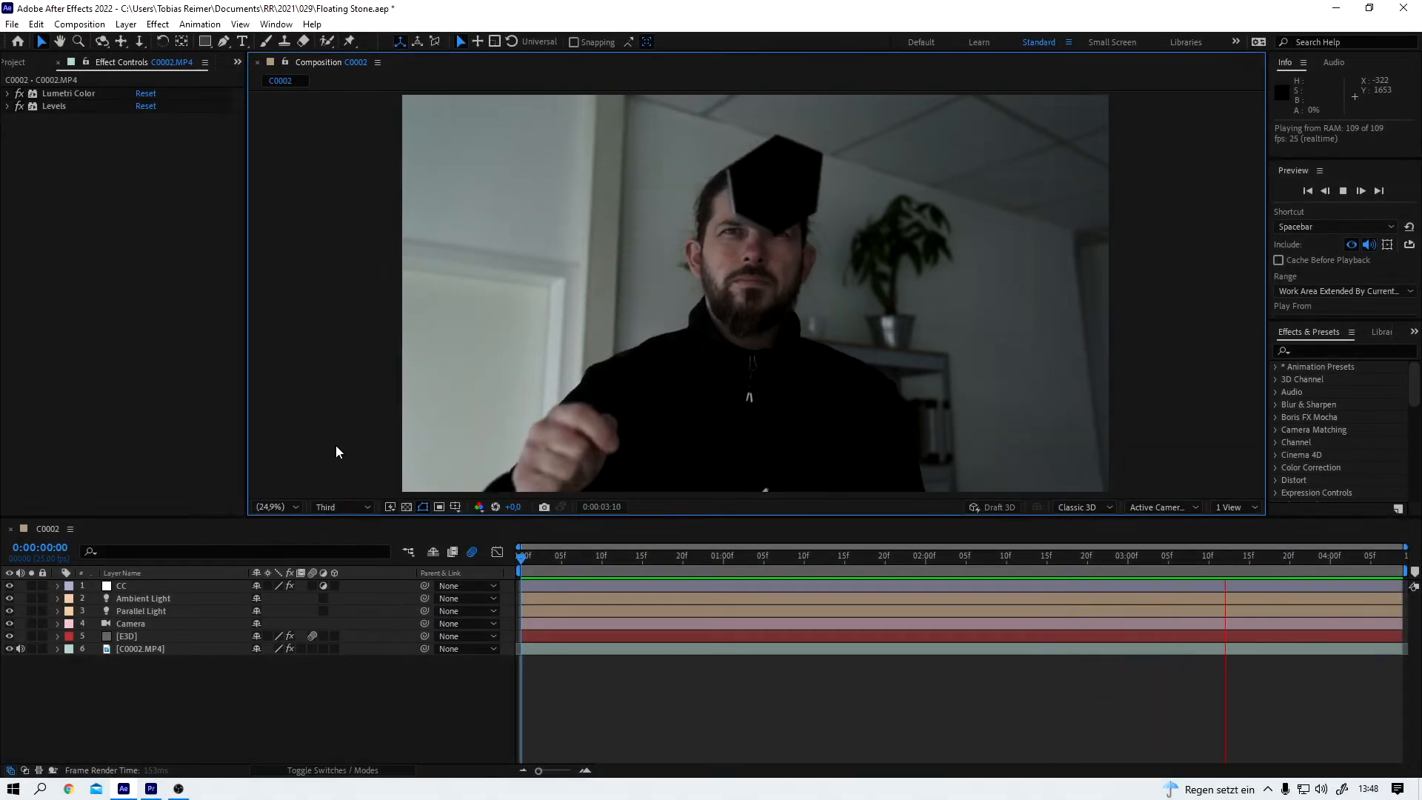
key(space)
key(Home)
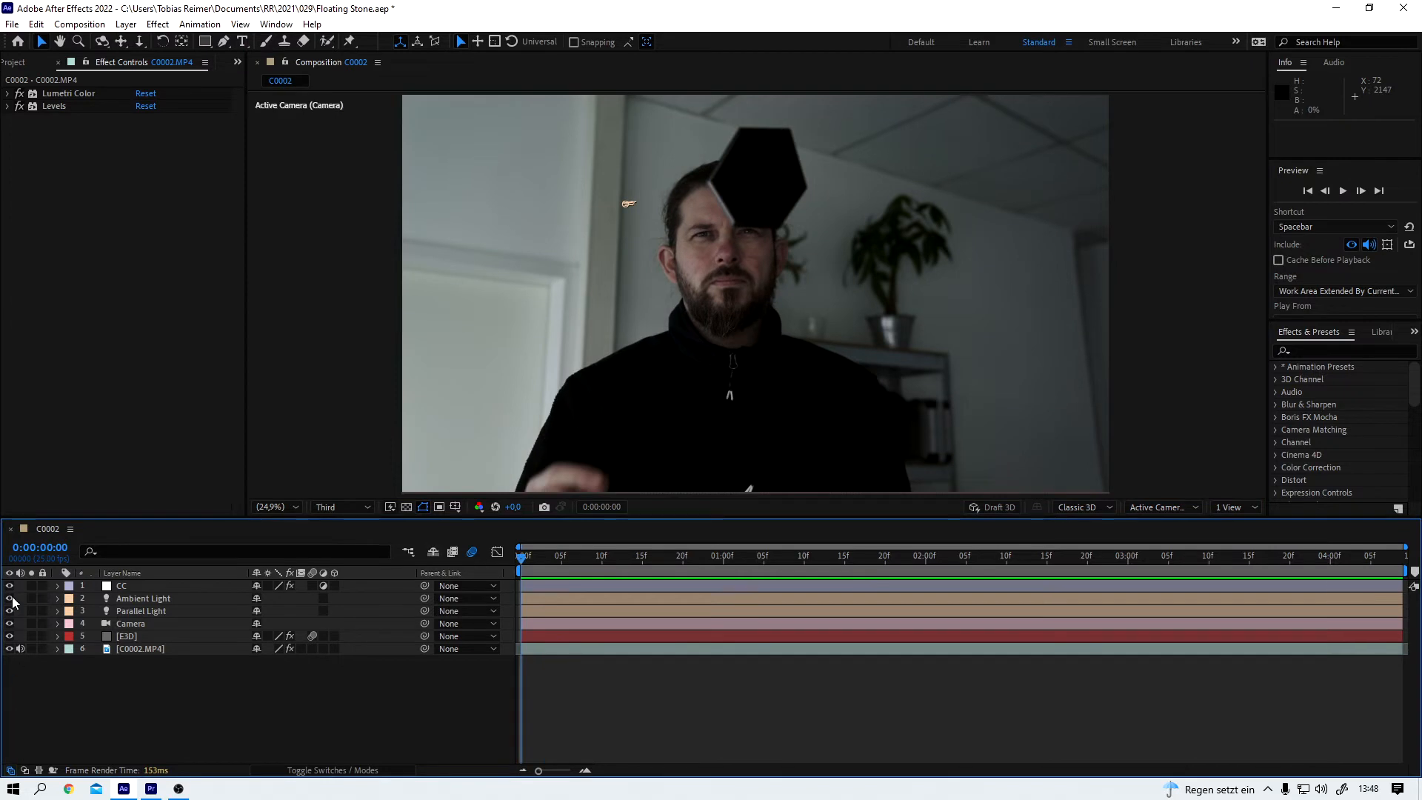
Step: Hide all five layers above the C0002.MP4 footage and select the footage layer
drag(10, 586, 9, 645)
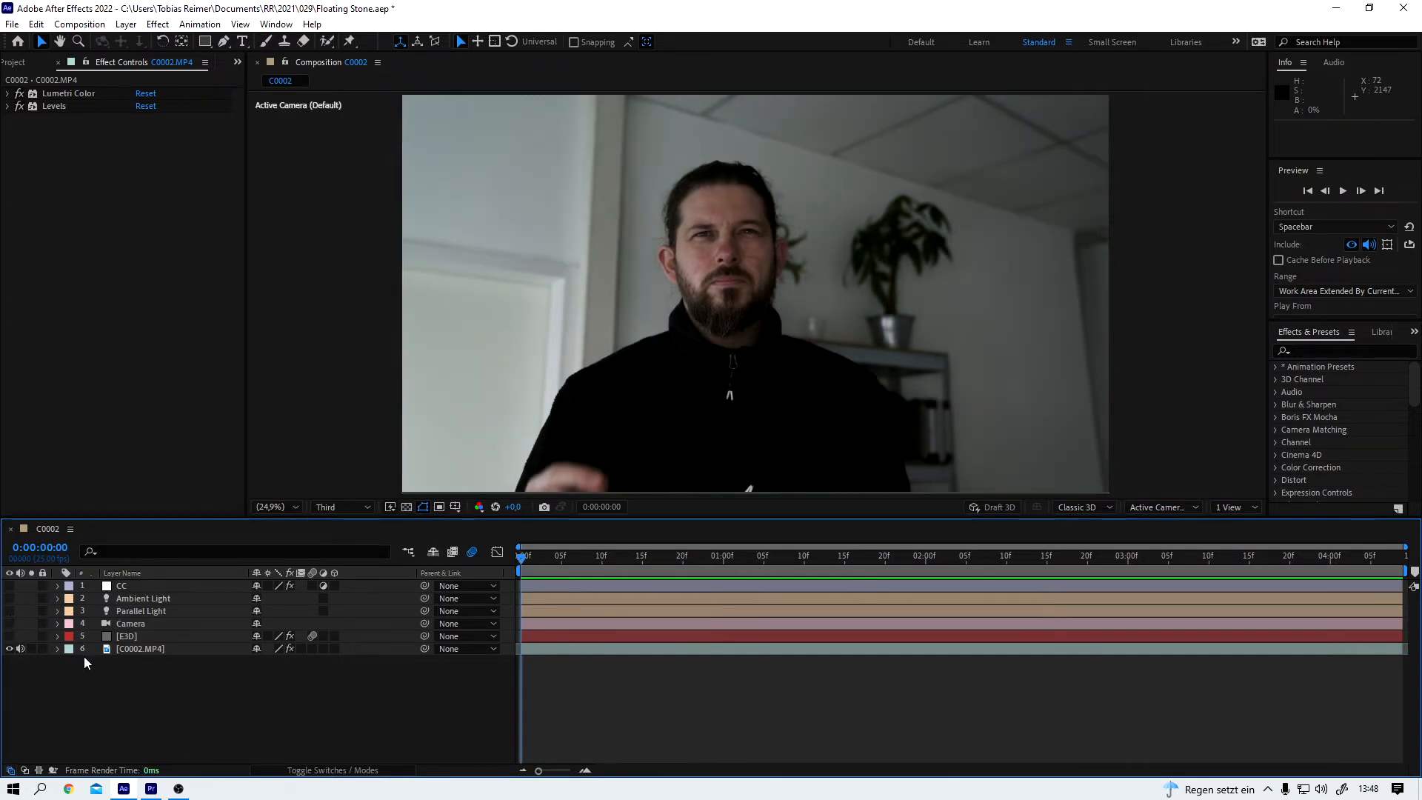
click(146, 651)
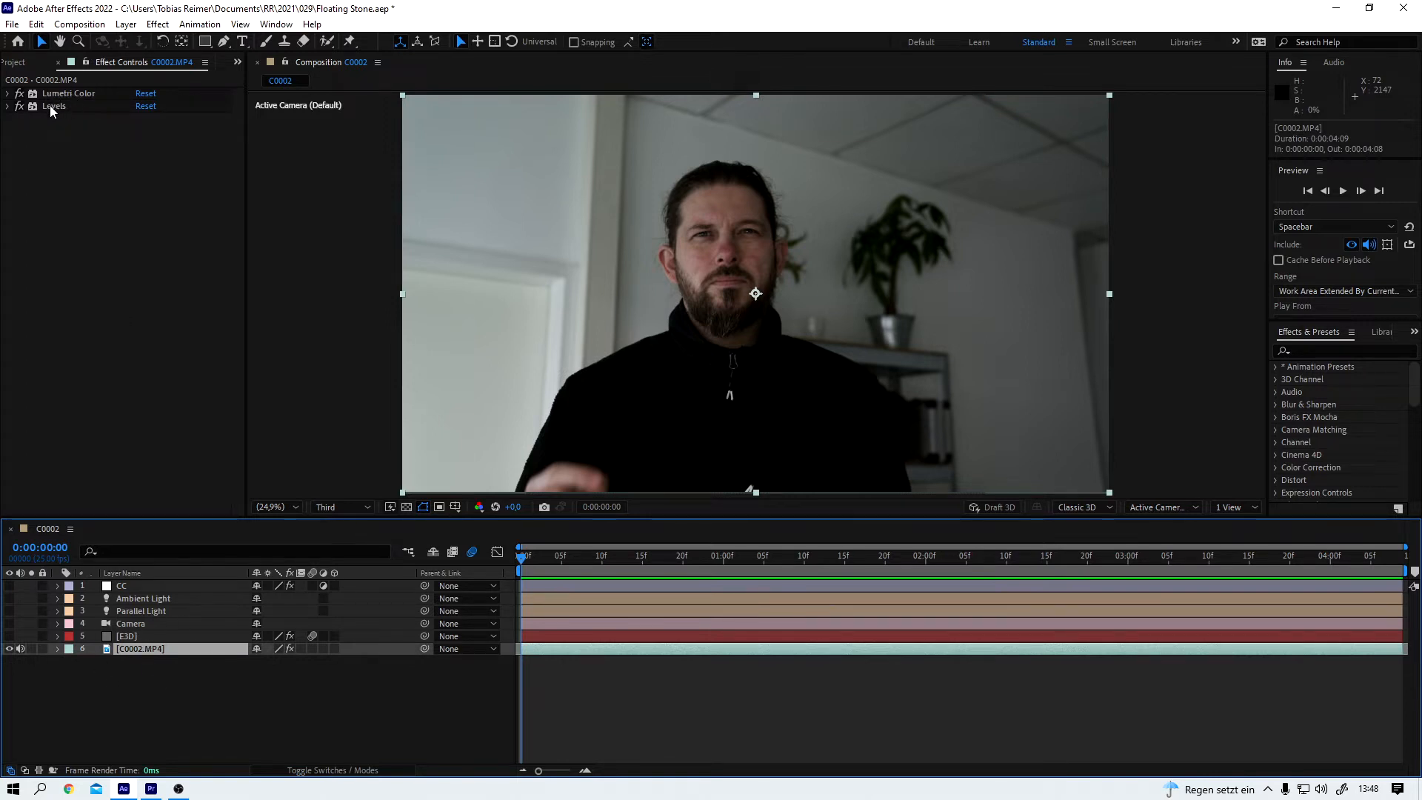
Step: Examine the original footage with Lumetri Color and Levels disabled, and re-enable both effects
drag(20, 97, 20, 111)
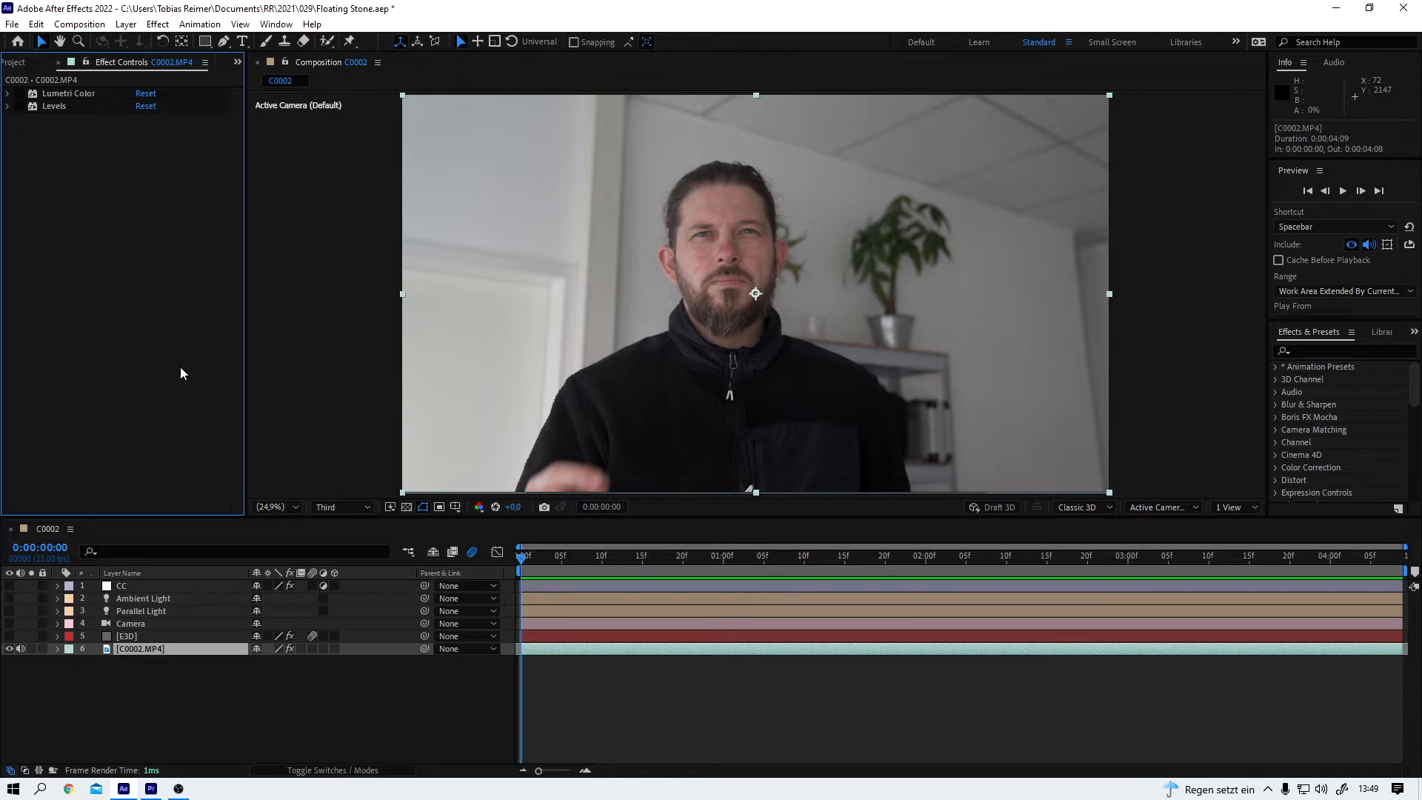
click(561, 556)
drag(561, 558, 419, 612)
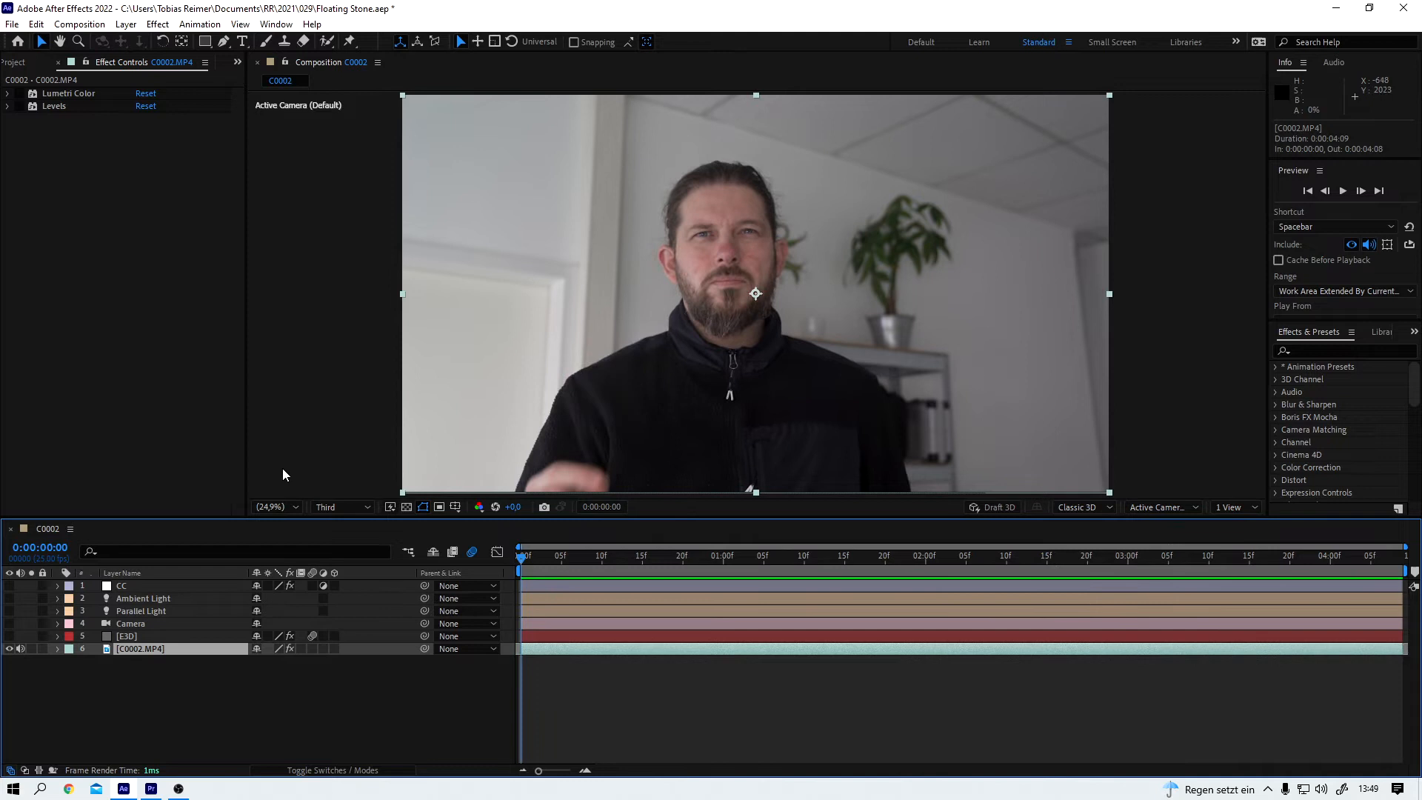
drag(20, 94, 19, 105)
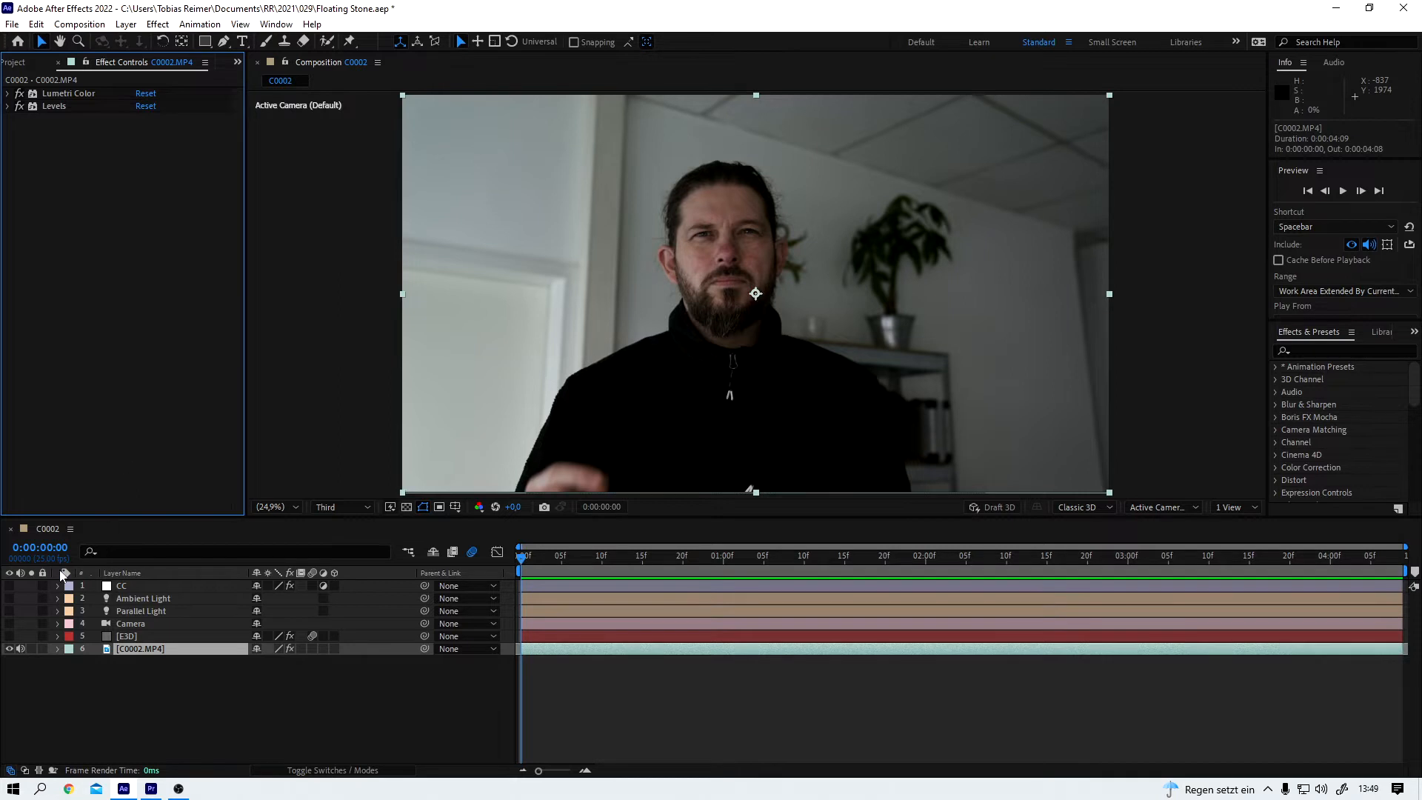
Step: Show the E3D layer and open its Element Scene Setup with the material presets displayed
click(125, 637)
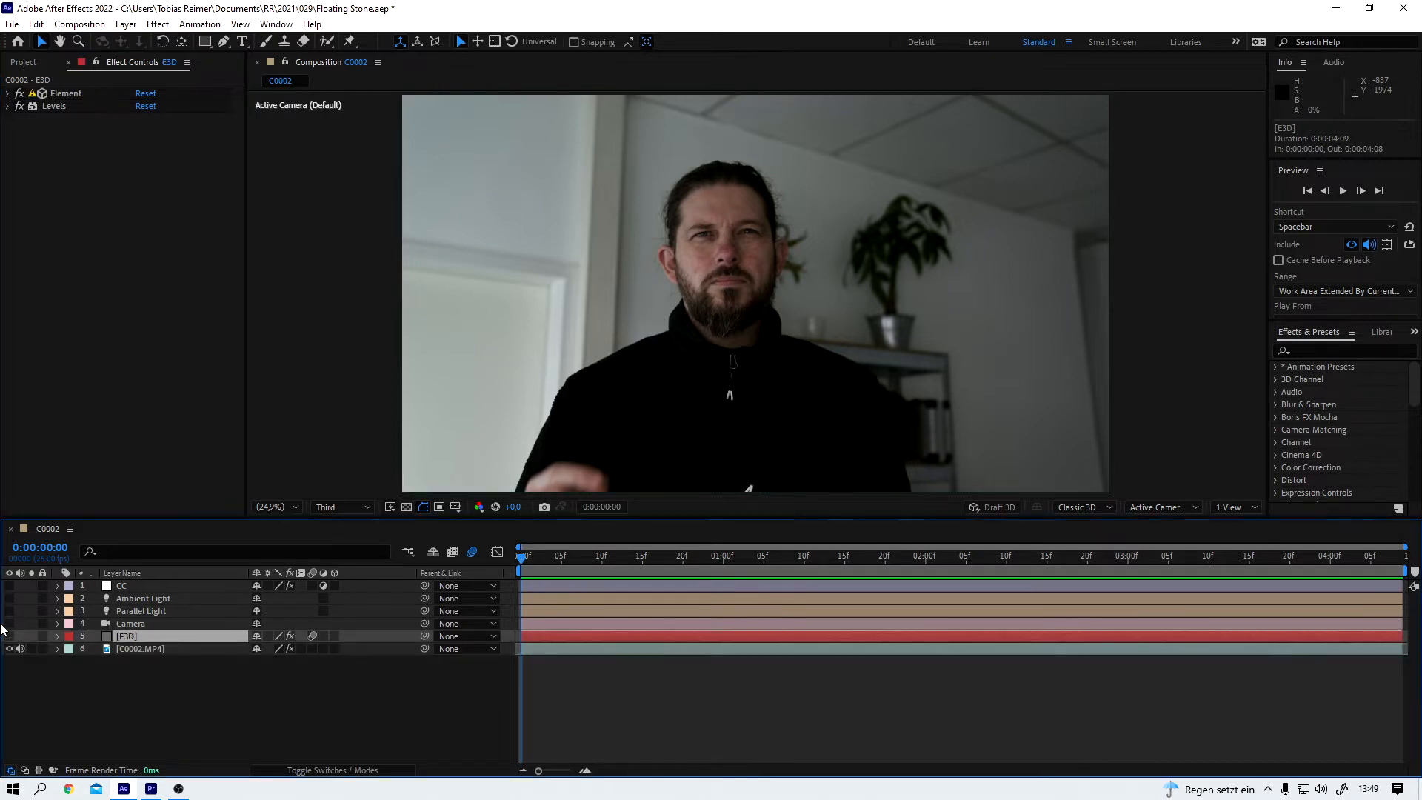
click(9, 637)
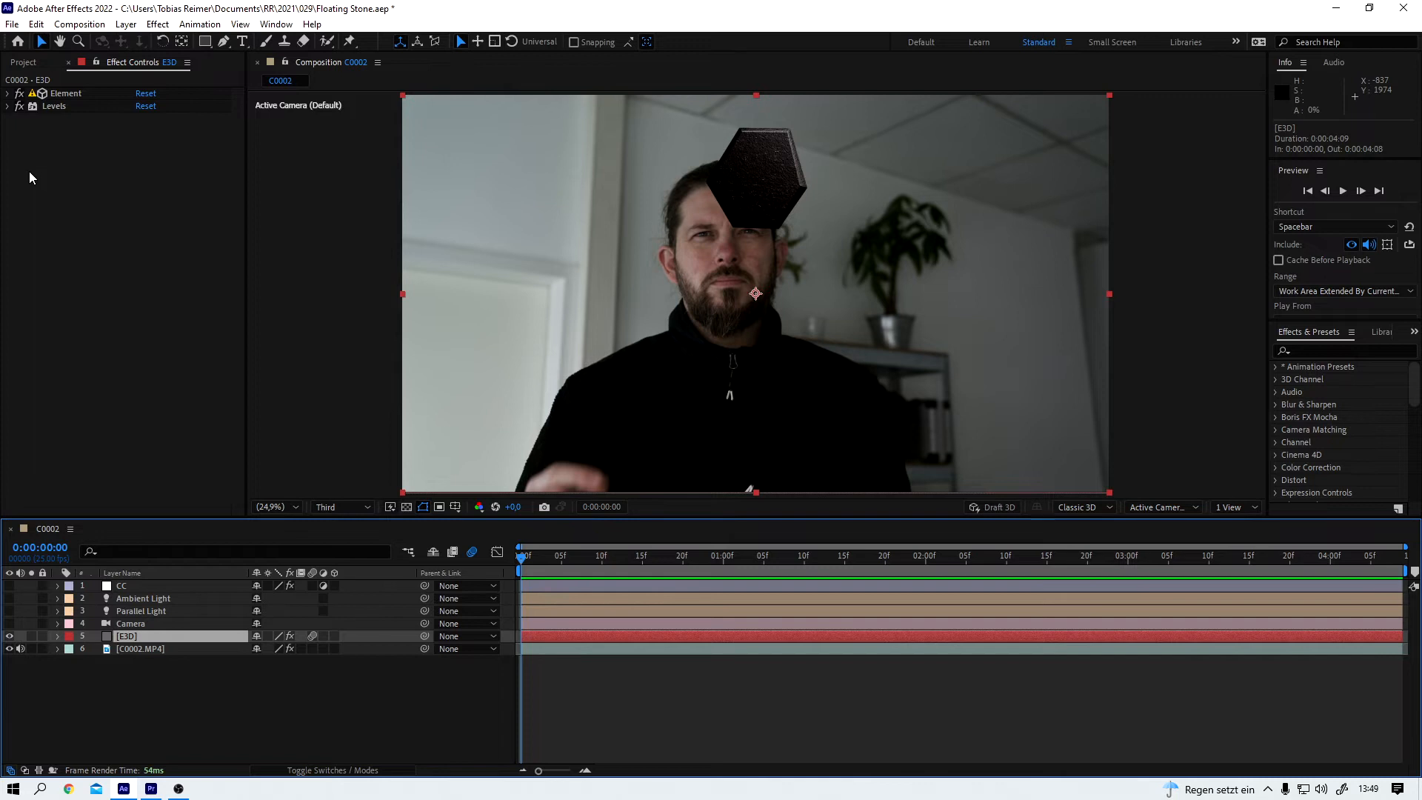
click(9, 95)
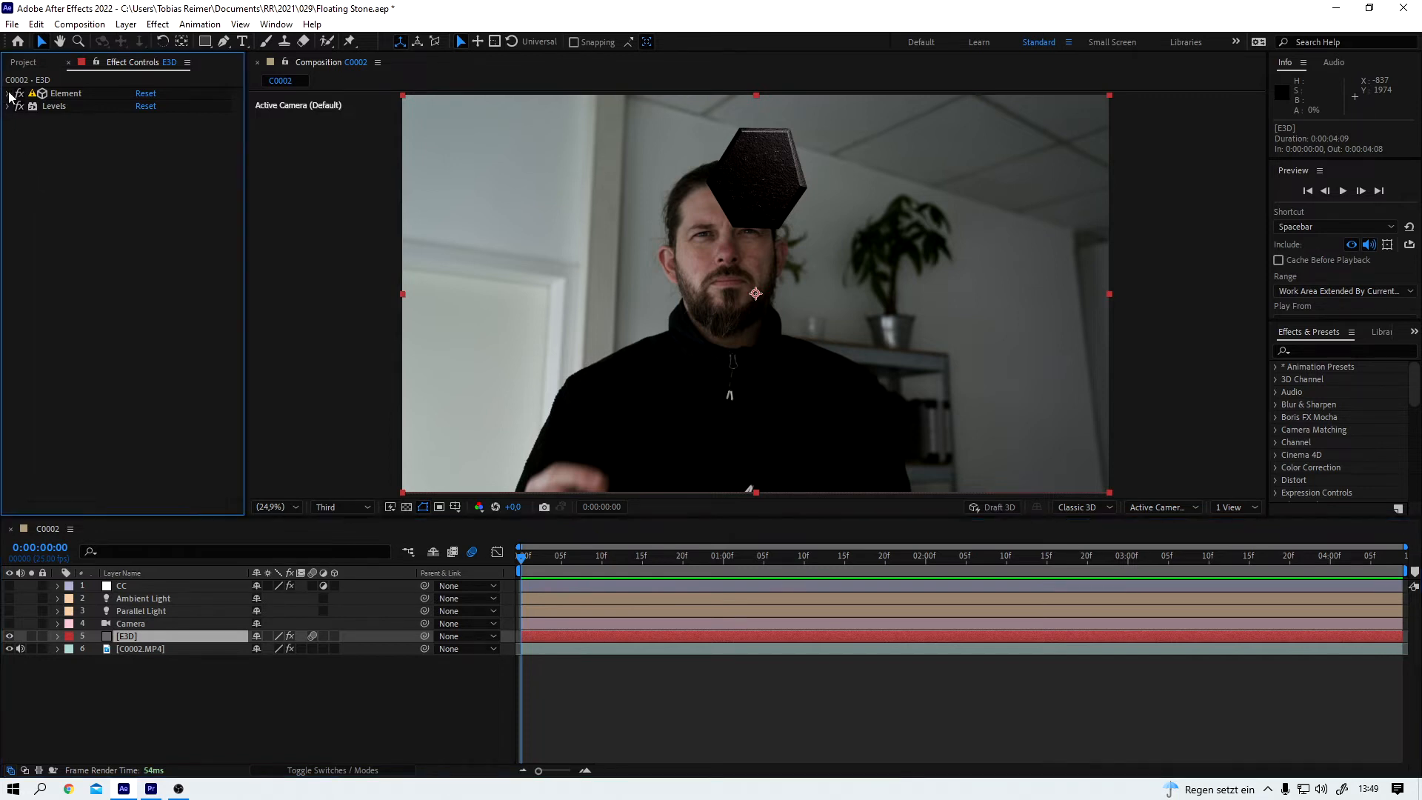
click(9, 94)
click(96, 127)
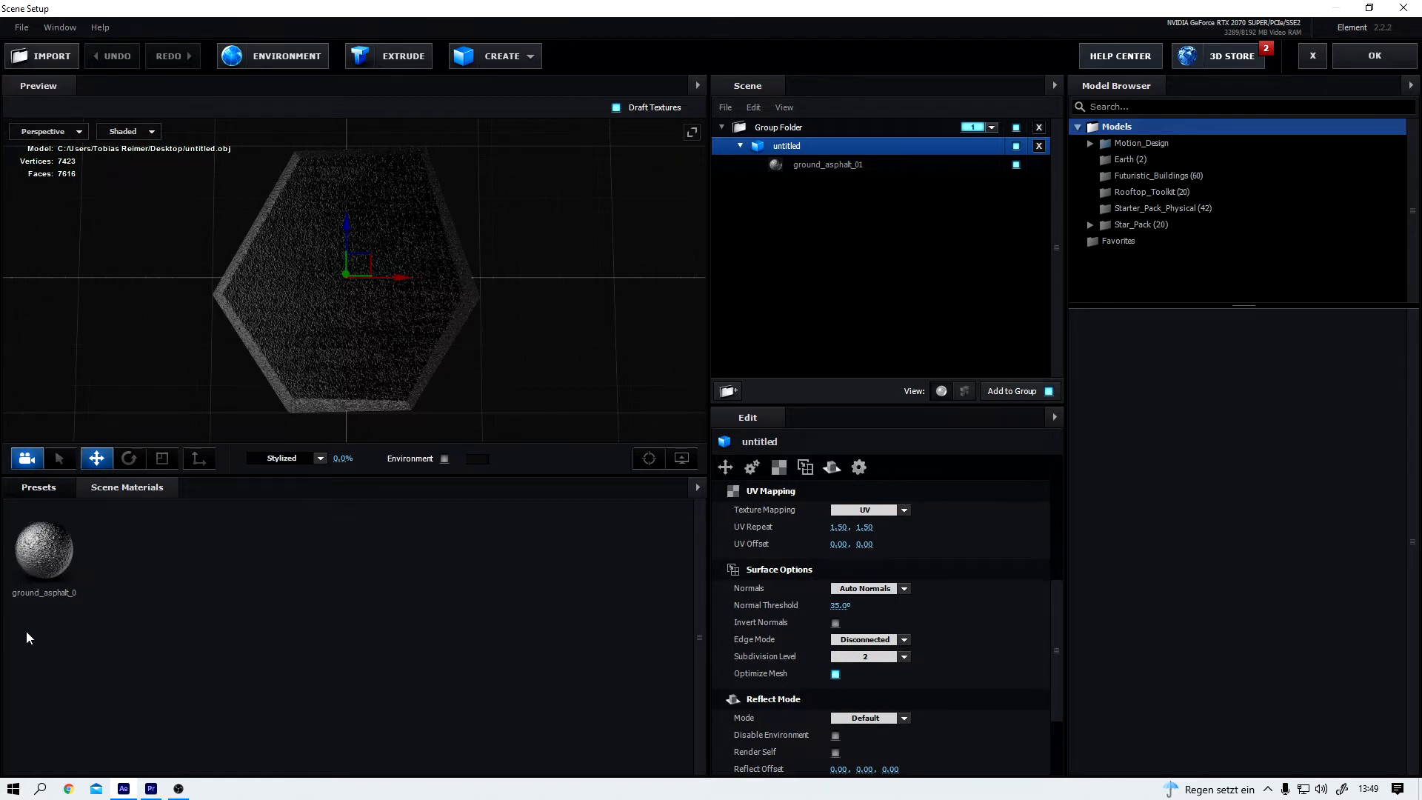
click(32, 494)
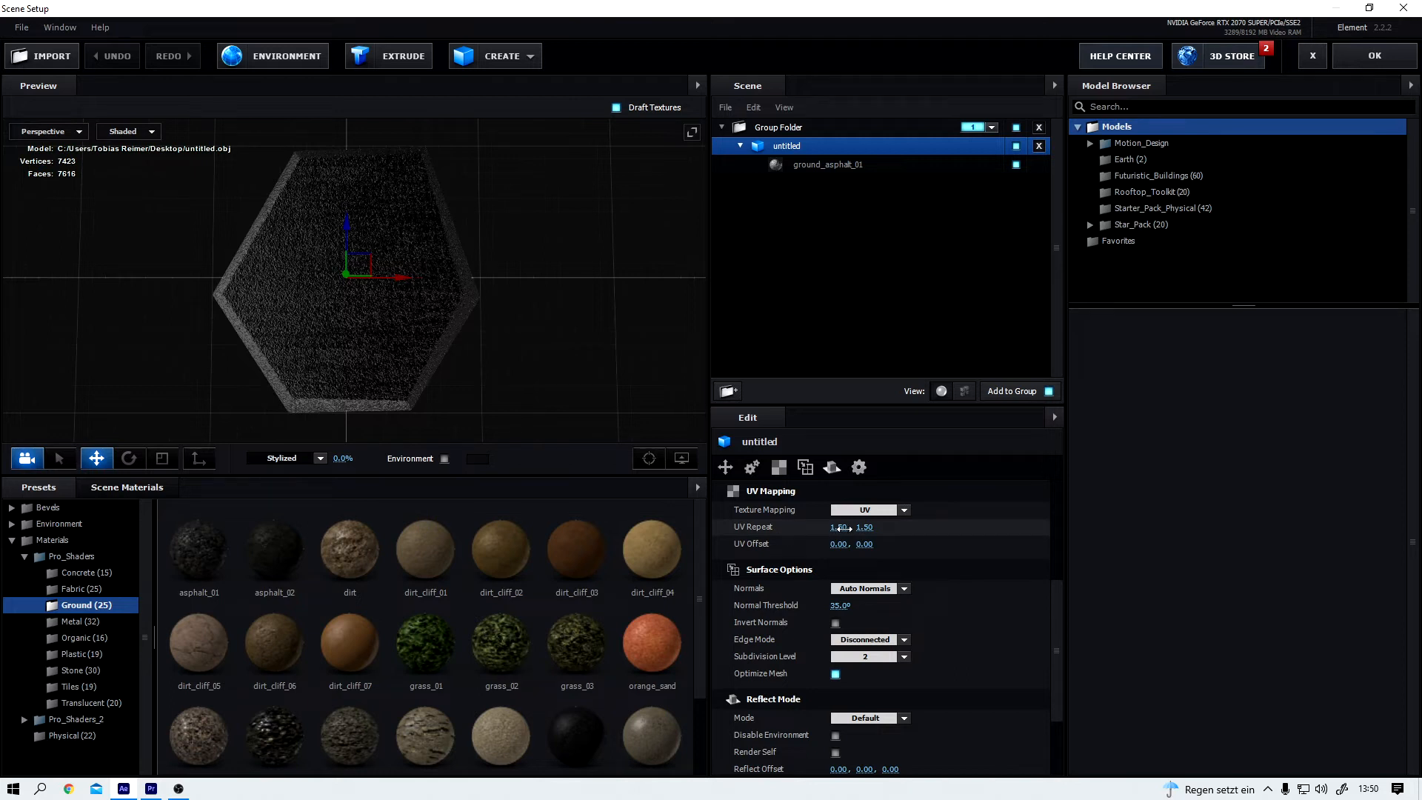
Step: Set the stone model's UV Repeat to 1.00 in both directions
click(864, 527)
click(838, 527)
text(1)
key(Tab)
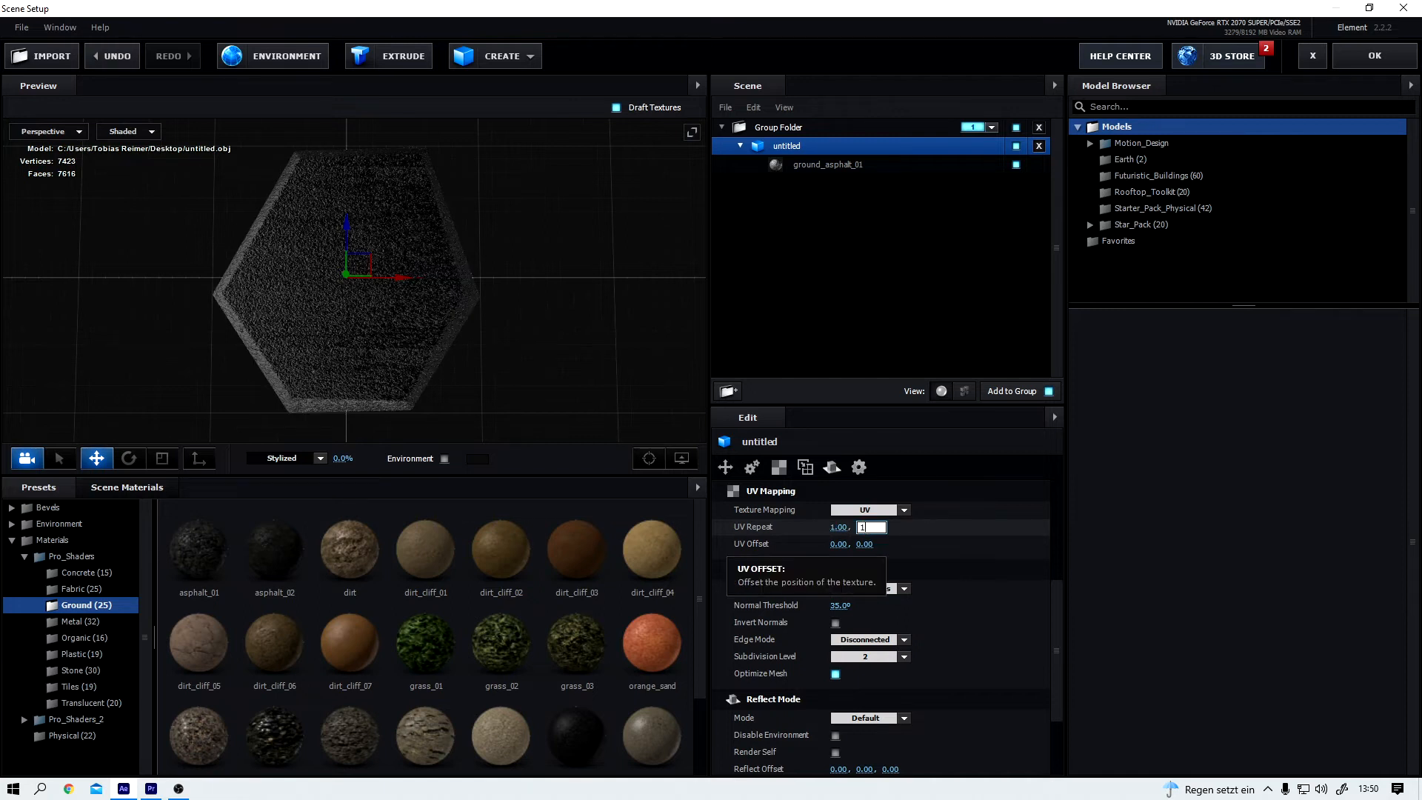
text(1)
key(Return)
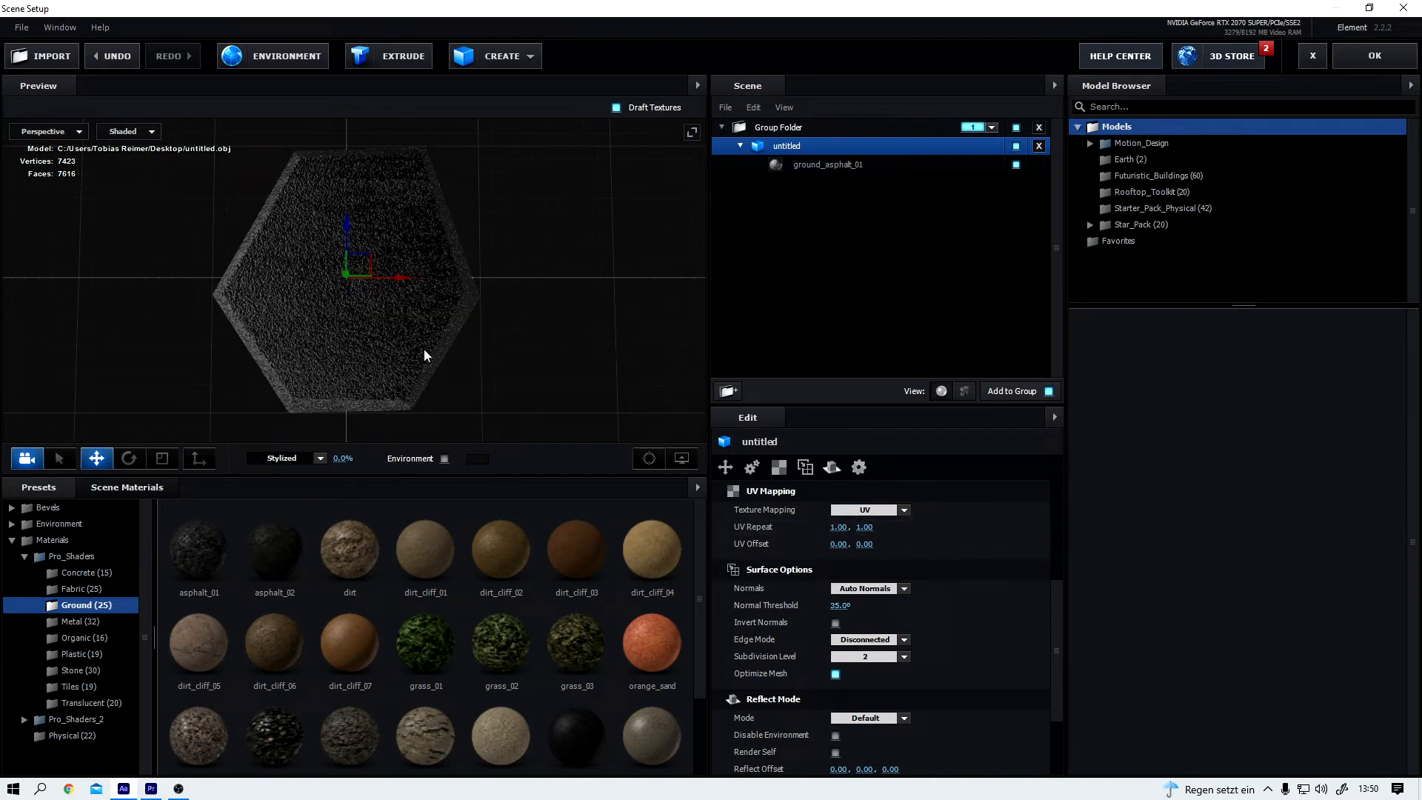
Step: Set the stone model's UV Repeat to 1.50 in both directions
click(838, 526)
text(1.)
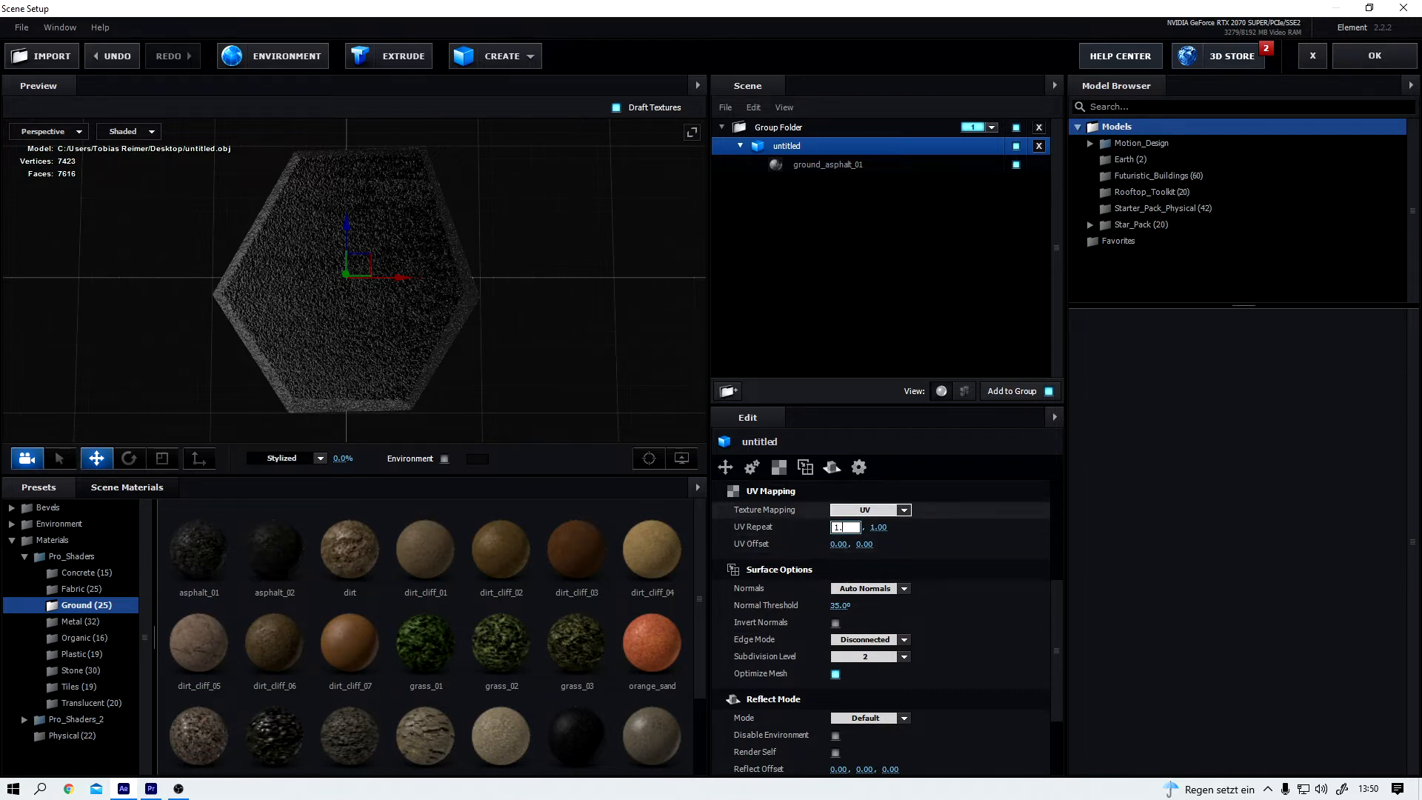
text(5)
key(Tab)
text(1.5)
key(Return)
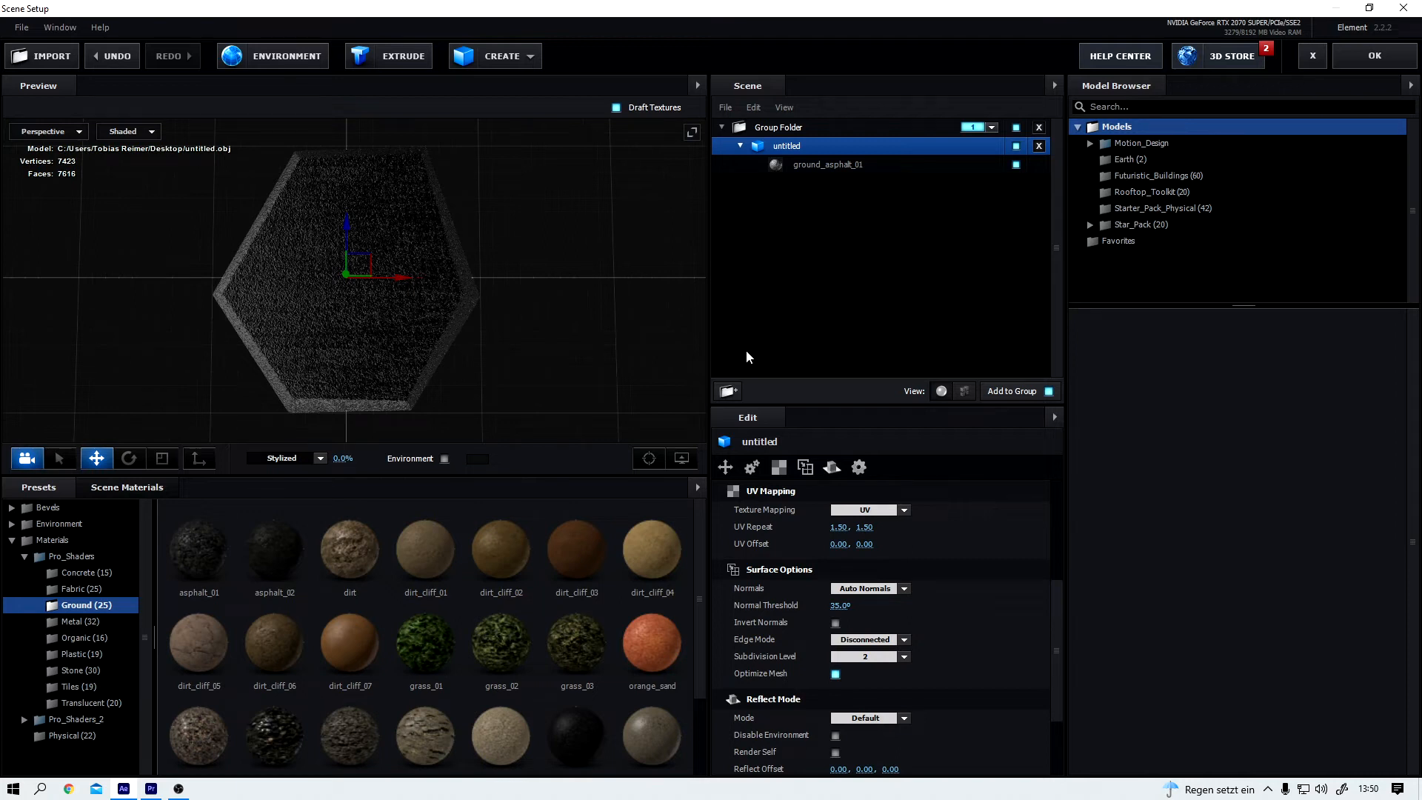
Step: Apply the Element scene setup and reveal the keyframed properties of the E3D layer in the timeline
click(1375, 56)
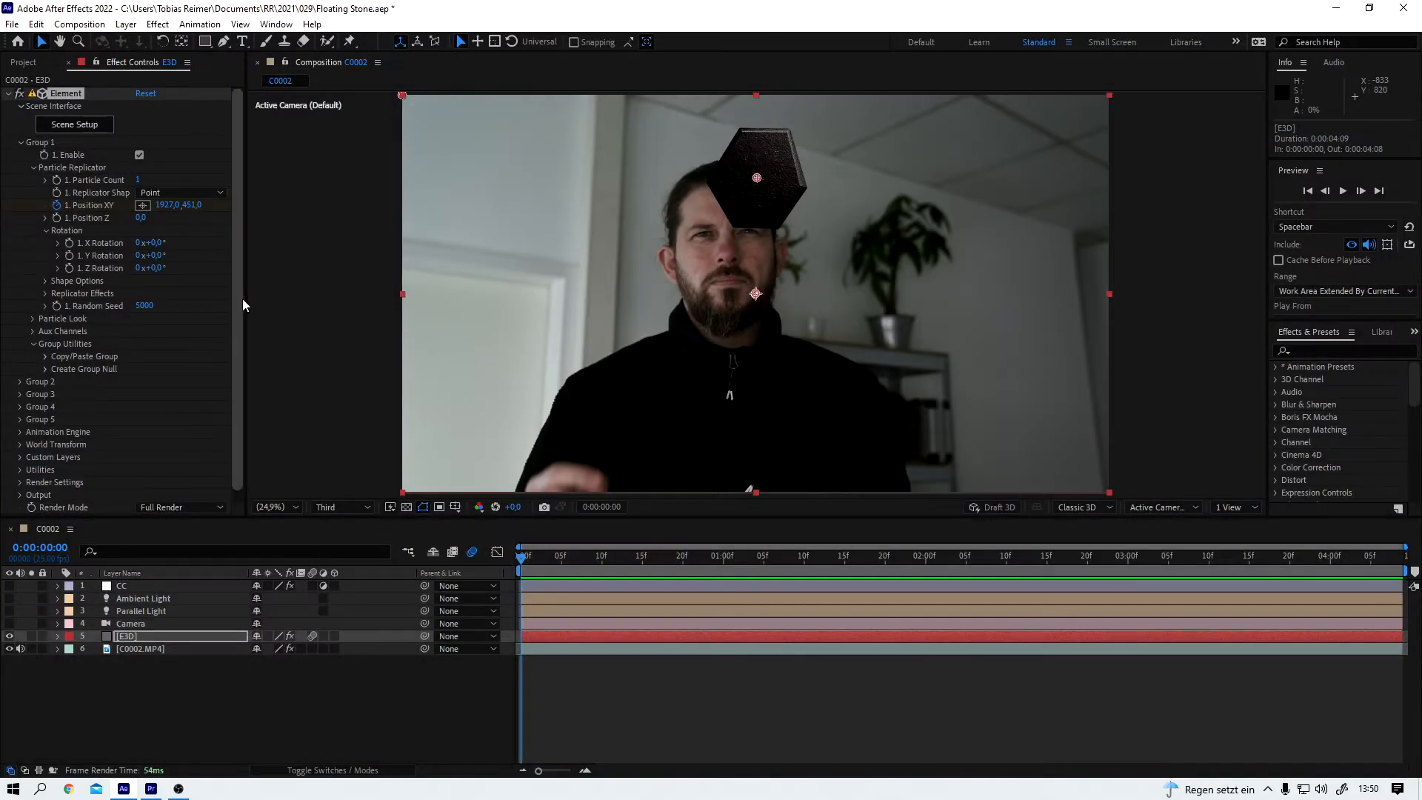
click(157, 638)
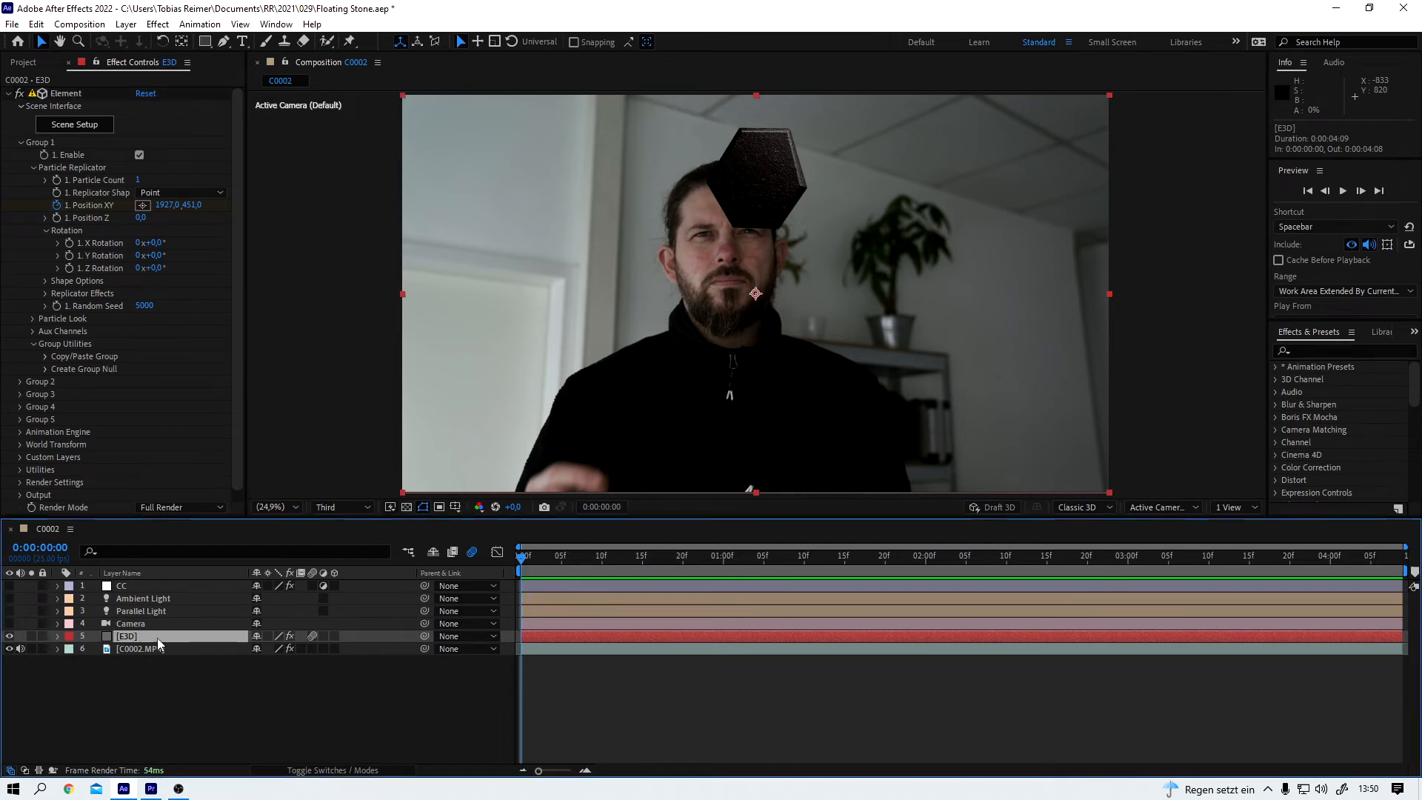
key(u)
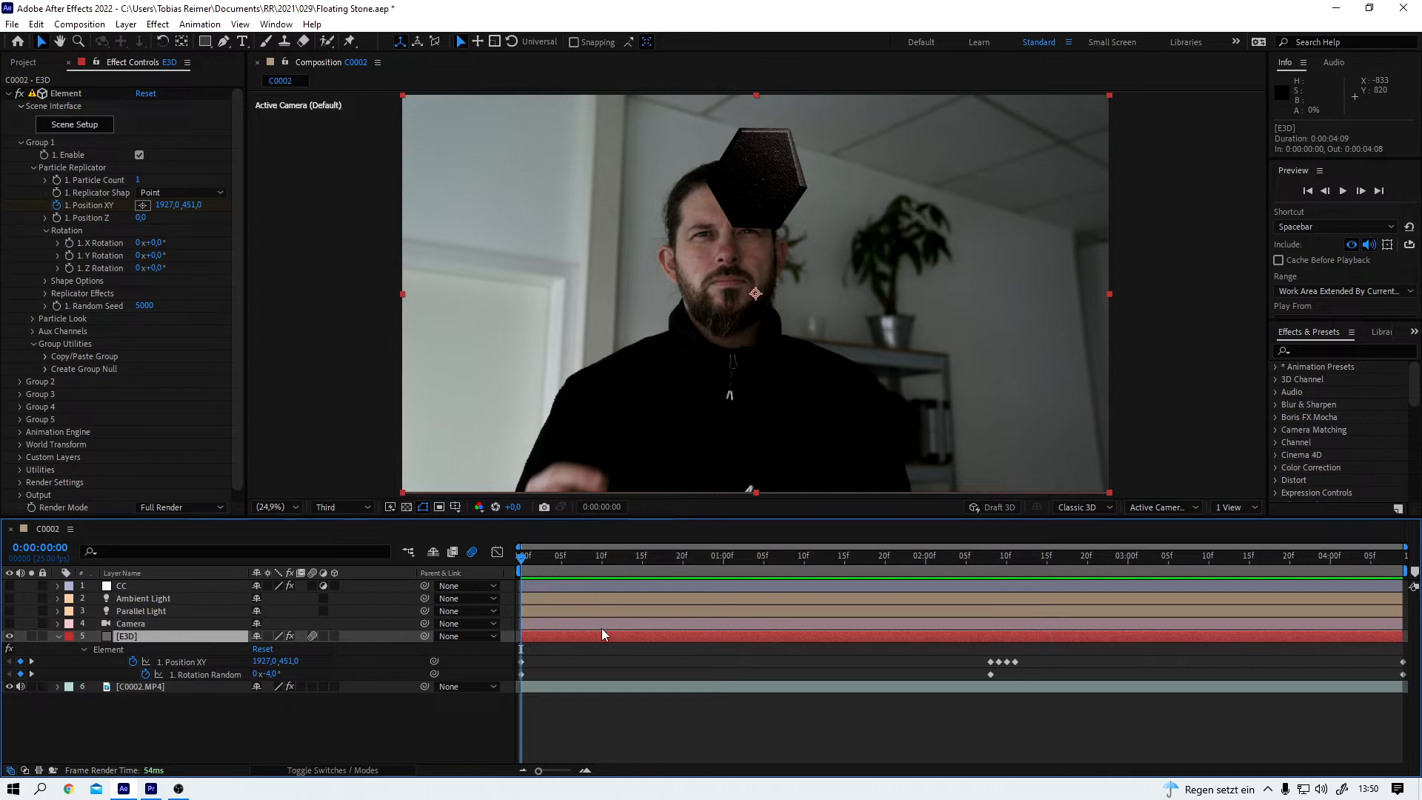
Step: Examine how the stone's Position XY and Rotation Random keyframes animate it between 0:00:00:00 and 0:00:01:04, and collapse the E3D layer
key(u)
key(u)
key(u)
key(u)
drag(522, 560, 755, 577)
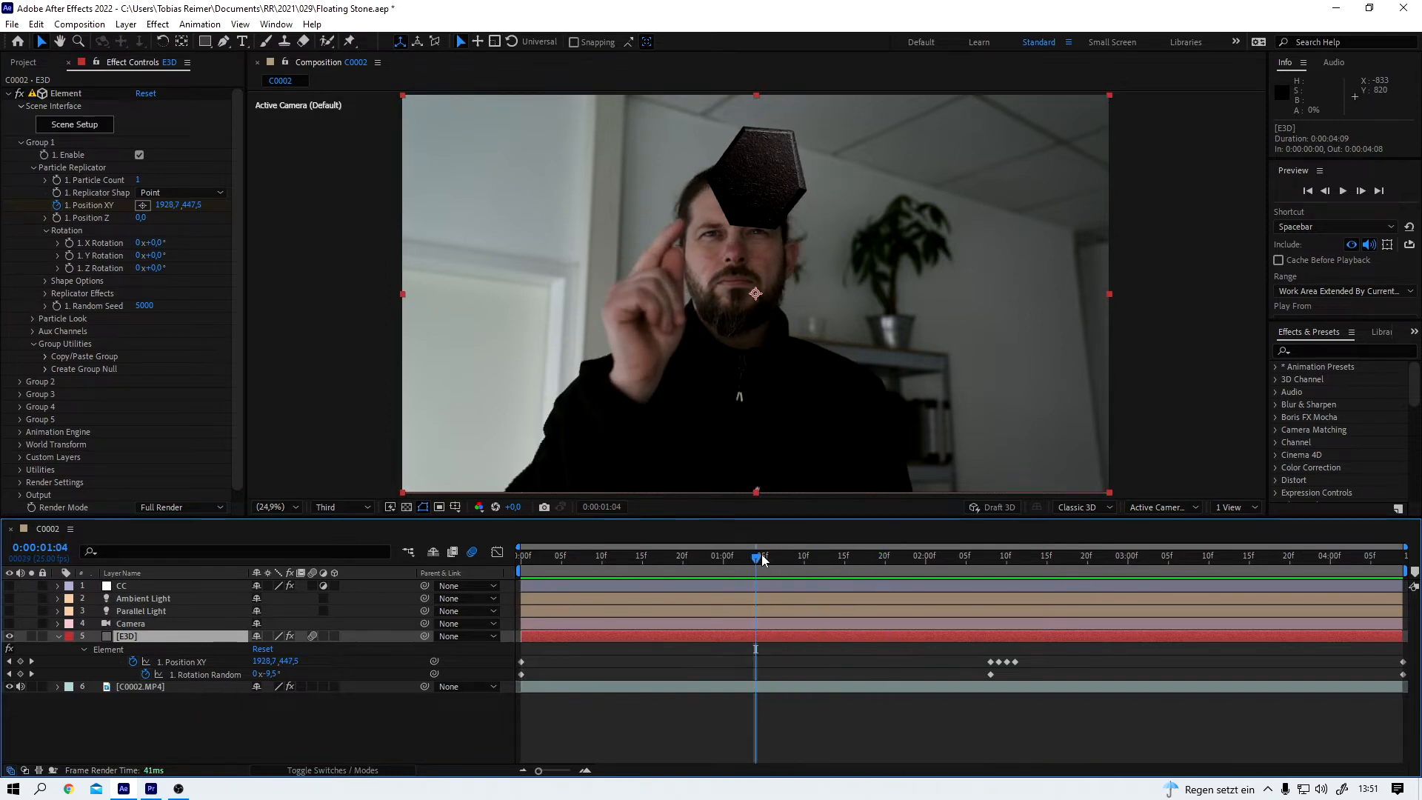
drag(755, 563, 505, 621)
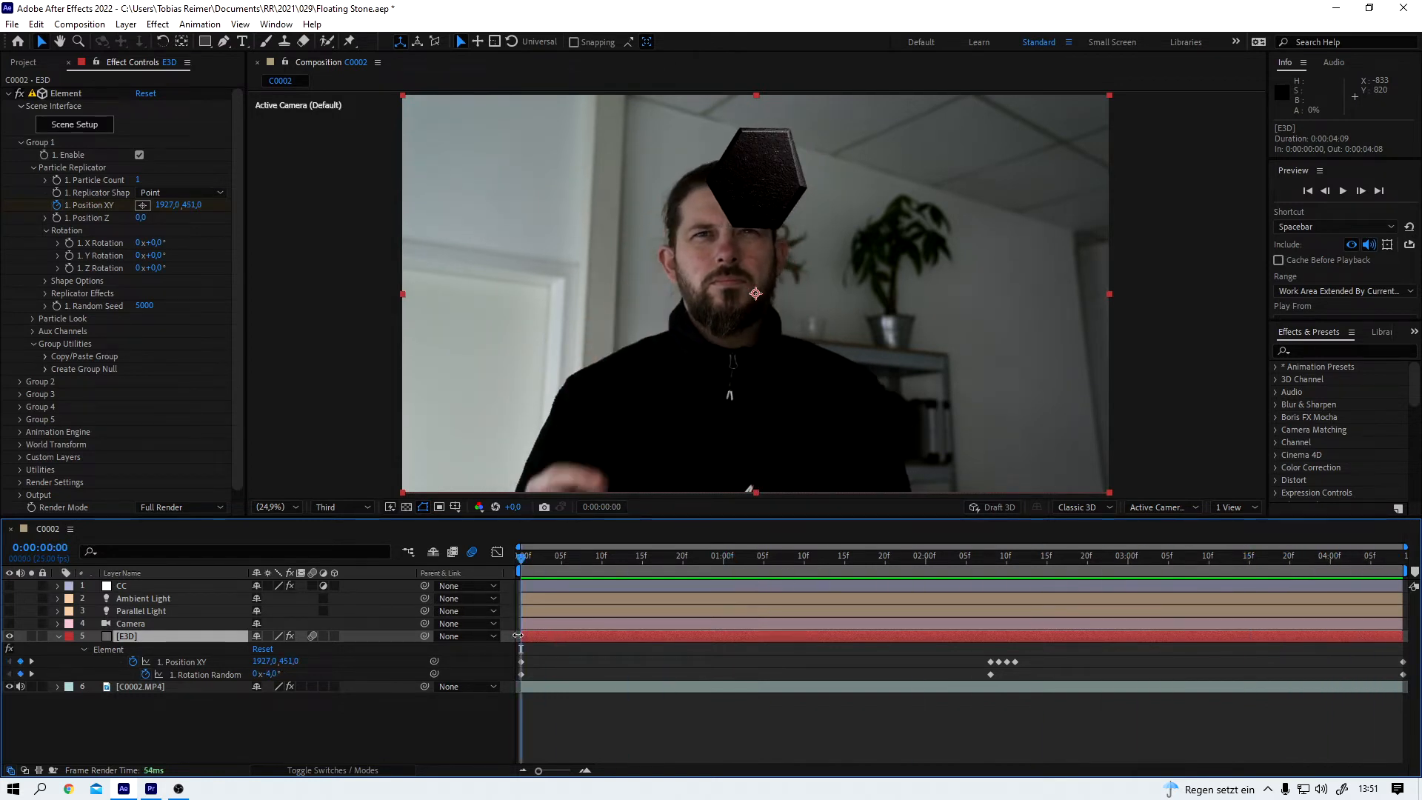
key(u)
Step: Show the Camera layer at 0:00:02:07 and inspect the stone's edge beside the raised fingers up close
drag(821, 557, 983, 561)
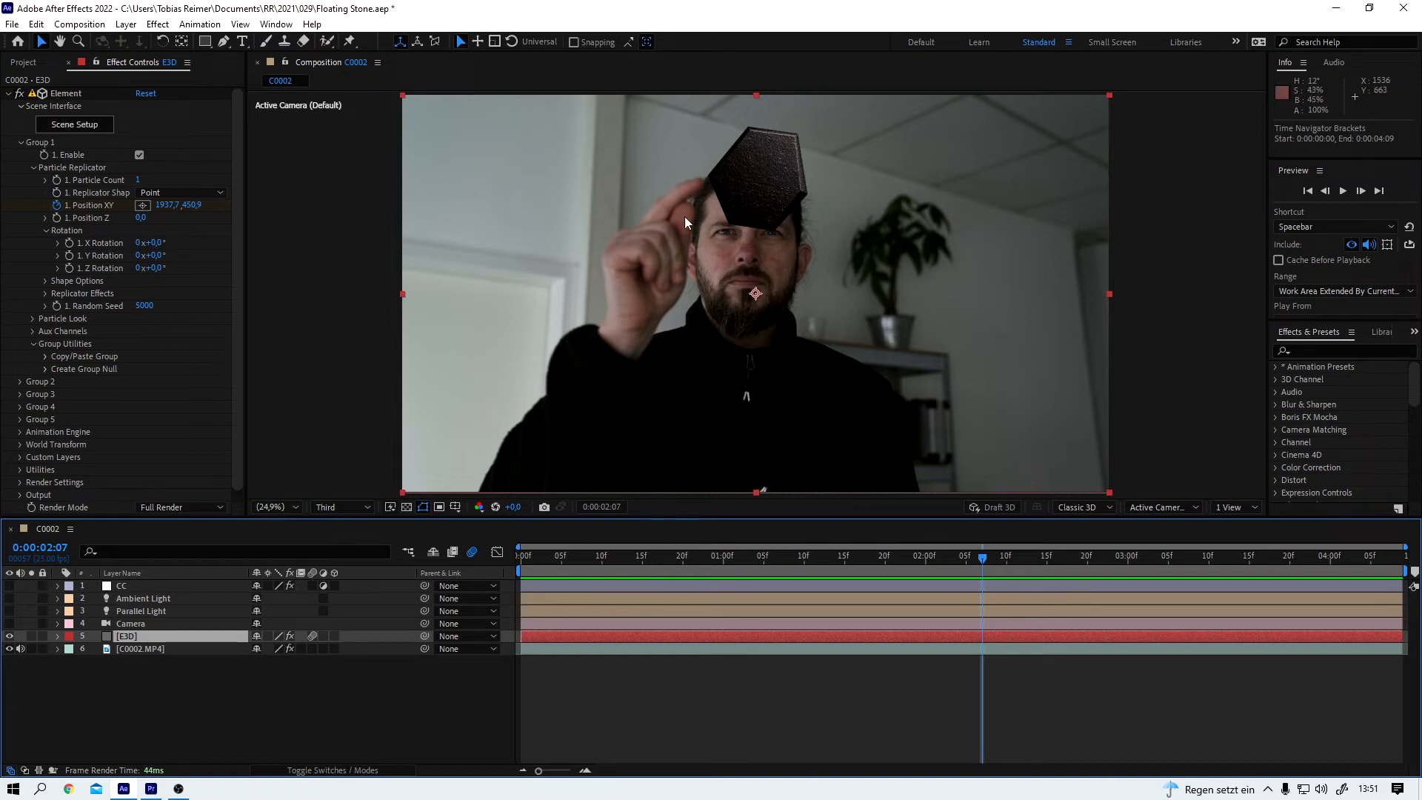
click(9, 623)
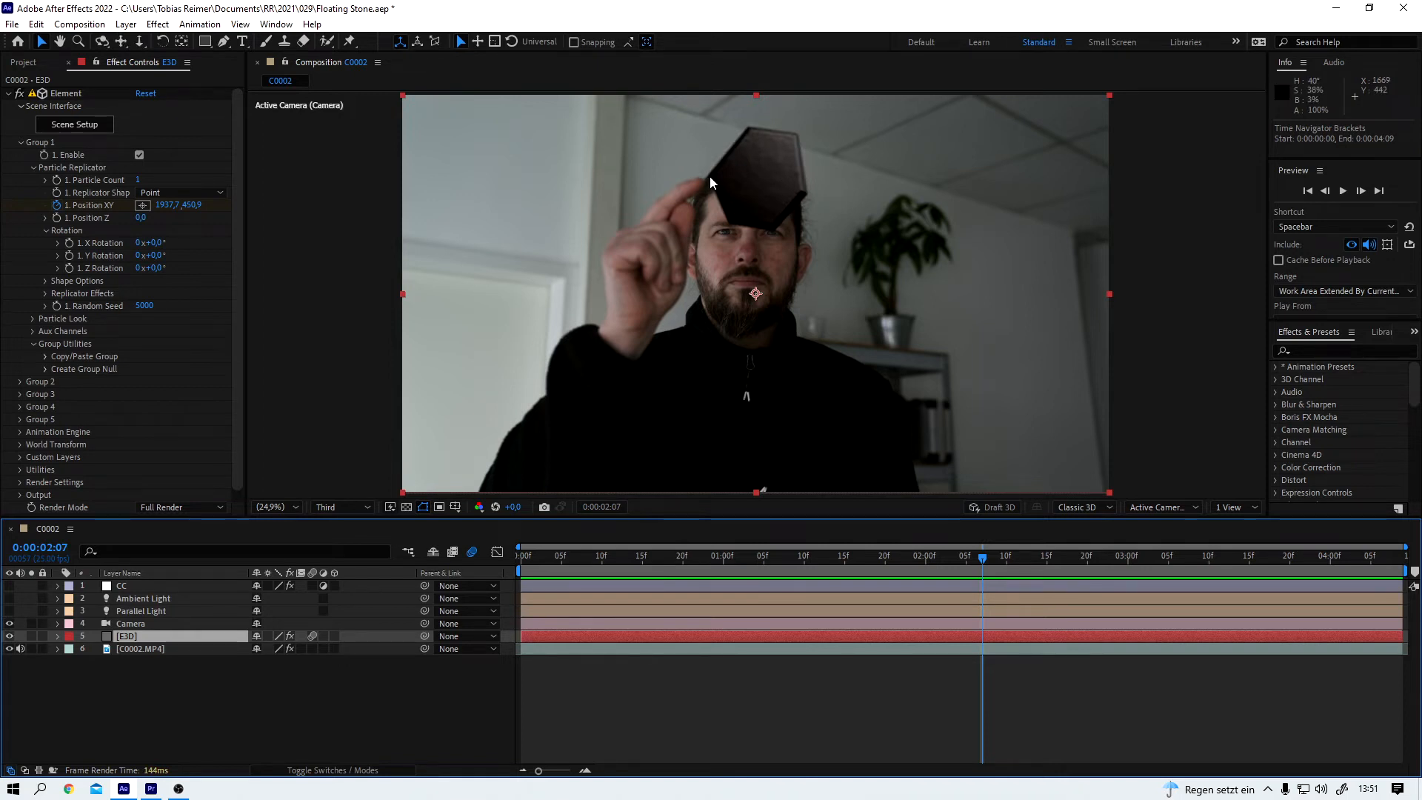
scroll(710, 176, up, 4)
scroll(683, 178, down, 2)
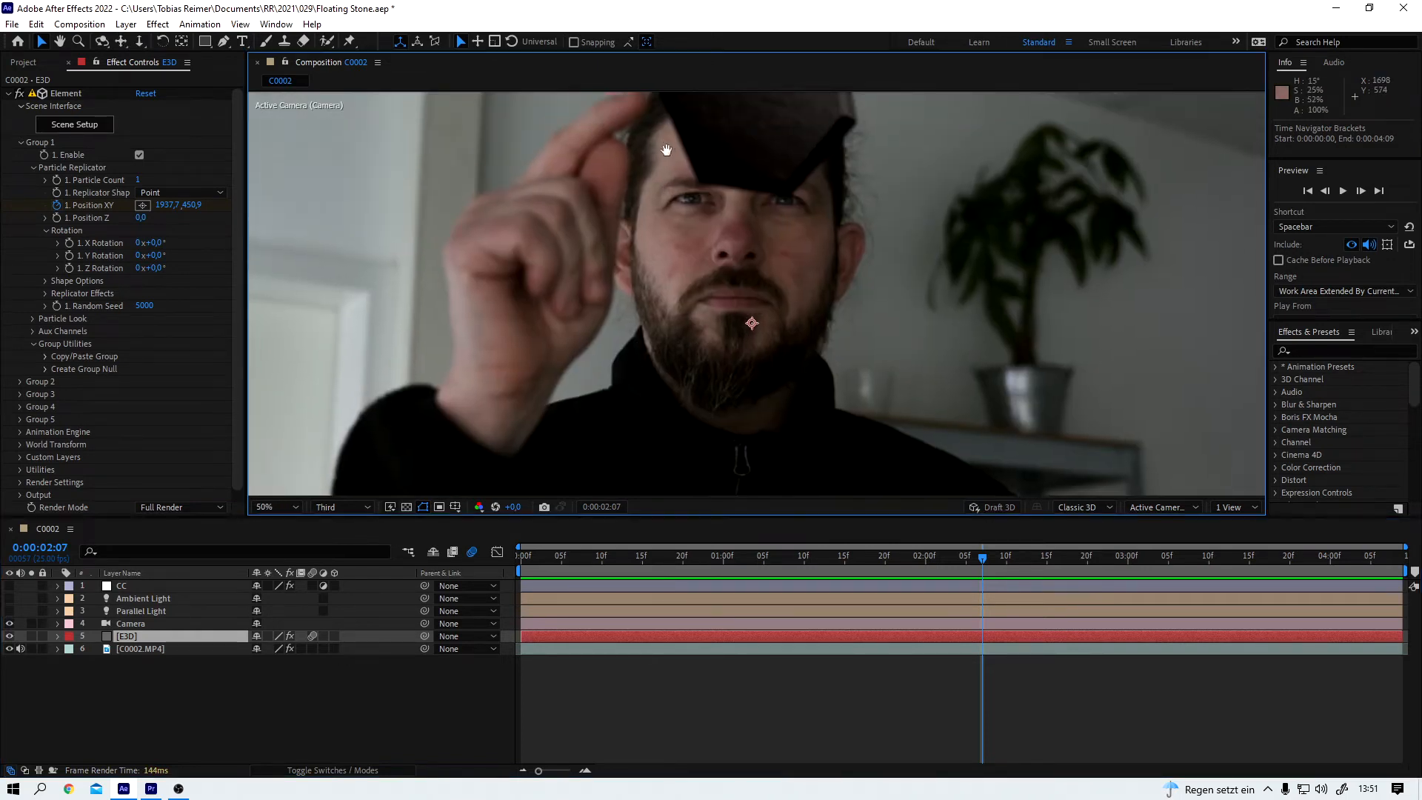
scroll(671, 296, up, 2)
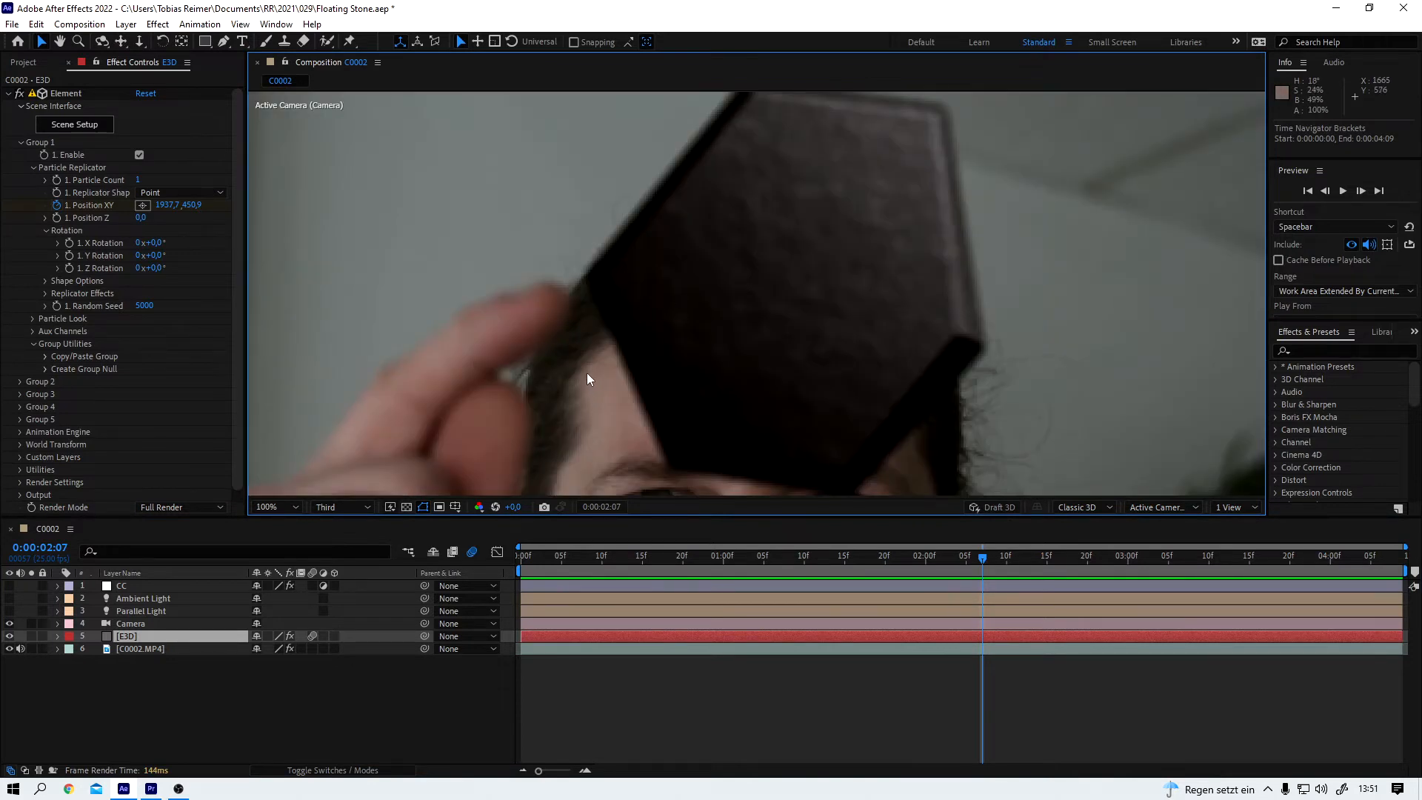
Step: Inspect the stone up close at 0:00:01:00, and fit the whole composition in the viewer
click(997, 562)
drag(999, 563, 723, 569)
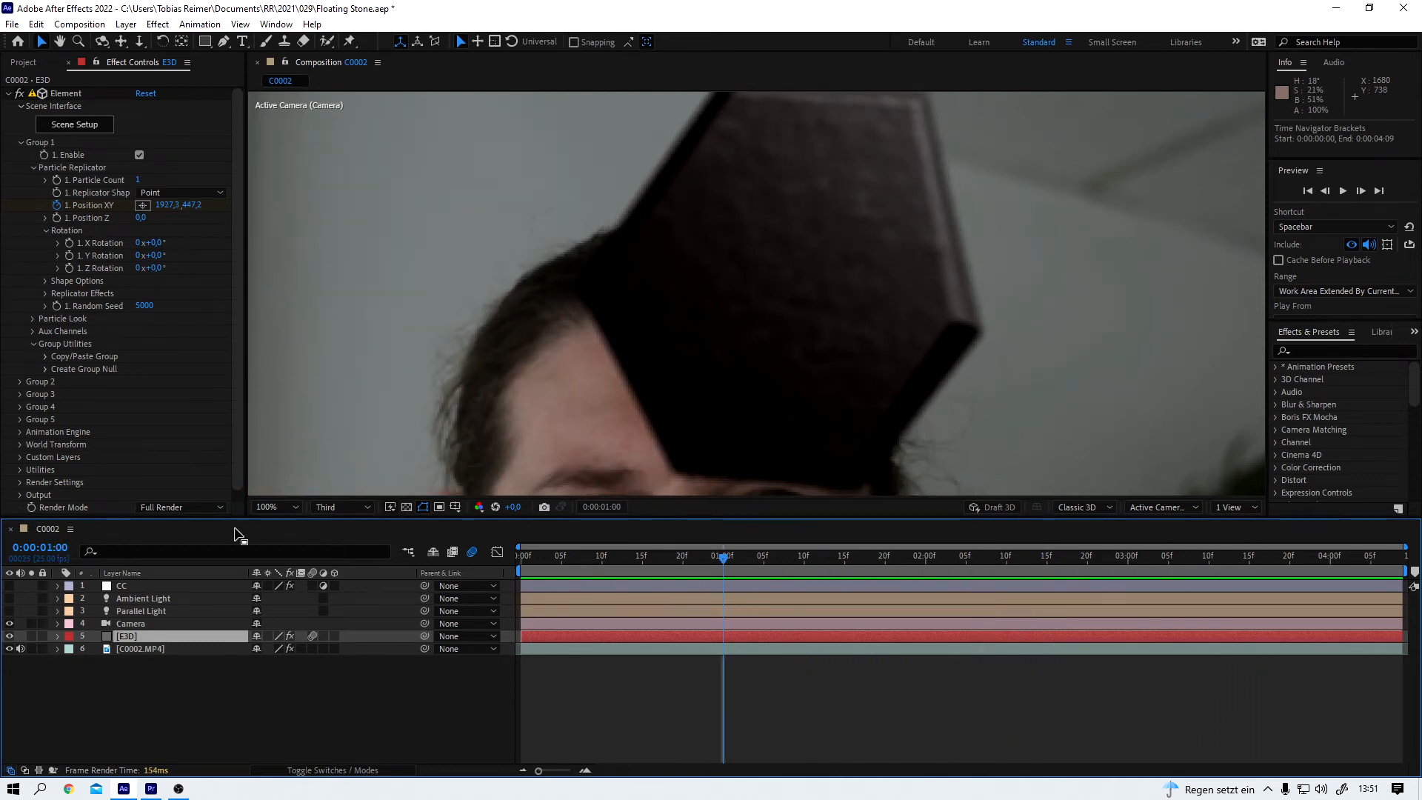
click(277, 509)
click(273, 244)
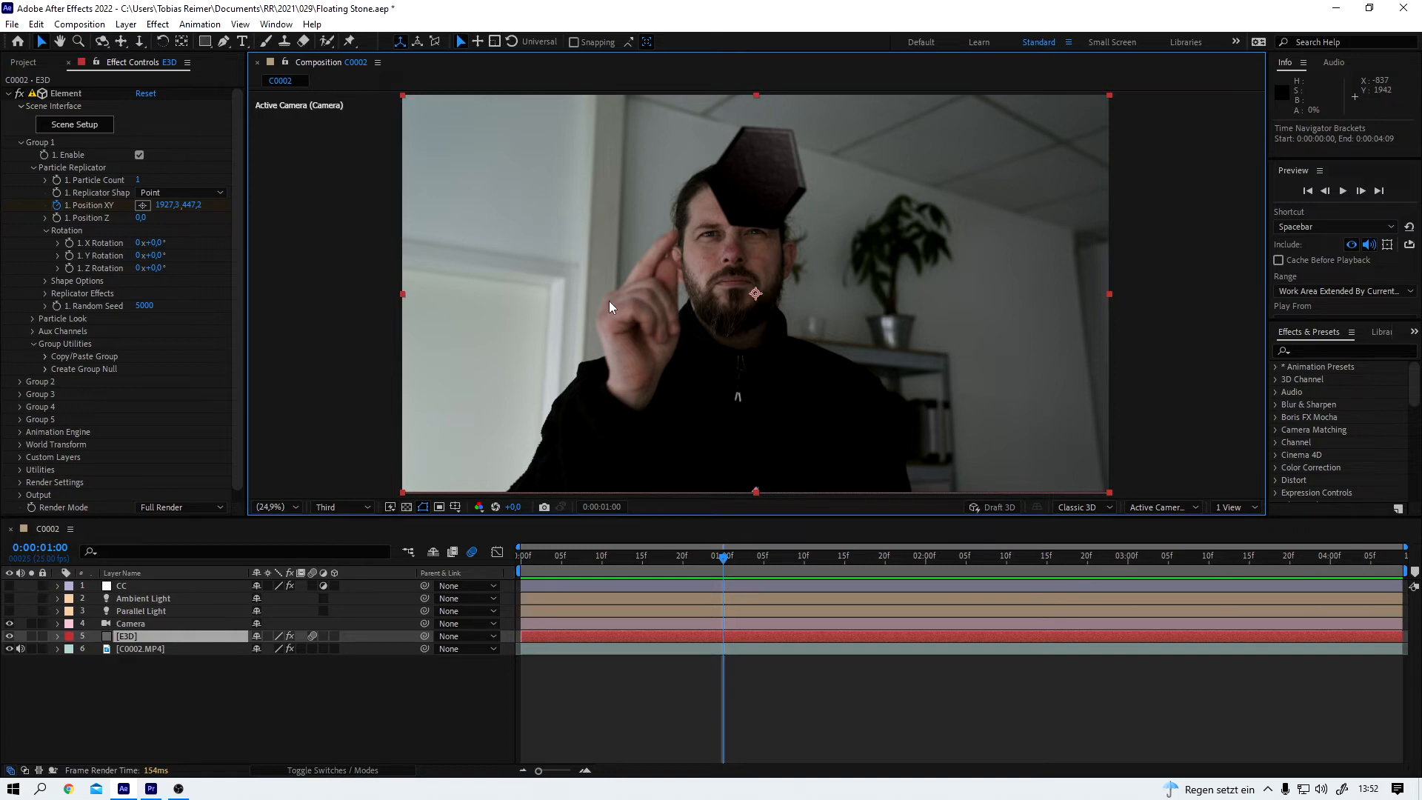
Step: Show the Parallel Light and Ambient Light layers and check the stone's lighting between 0:00:01:00 and 0:00:02:00
click(149, 611)
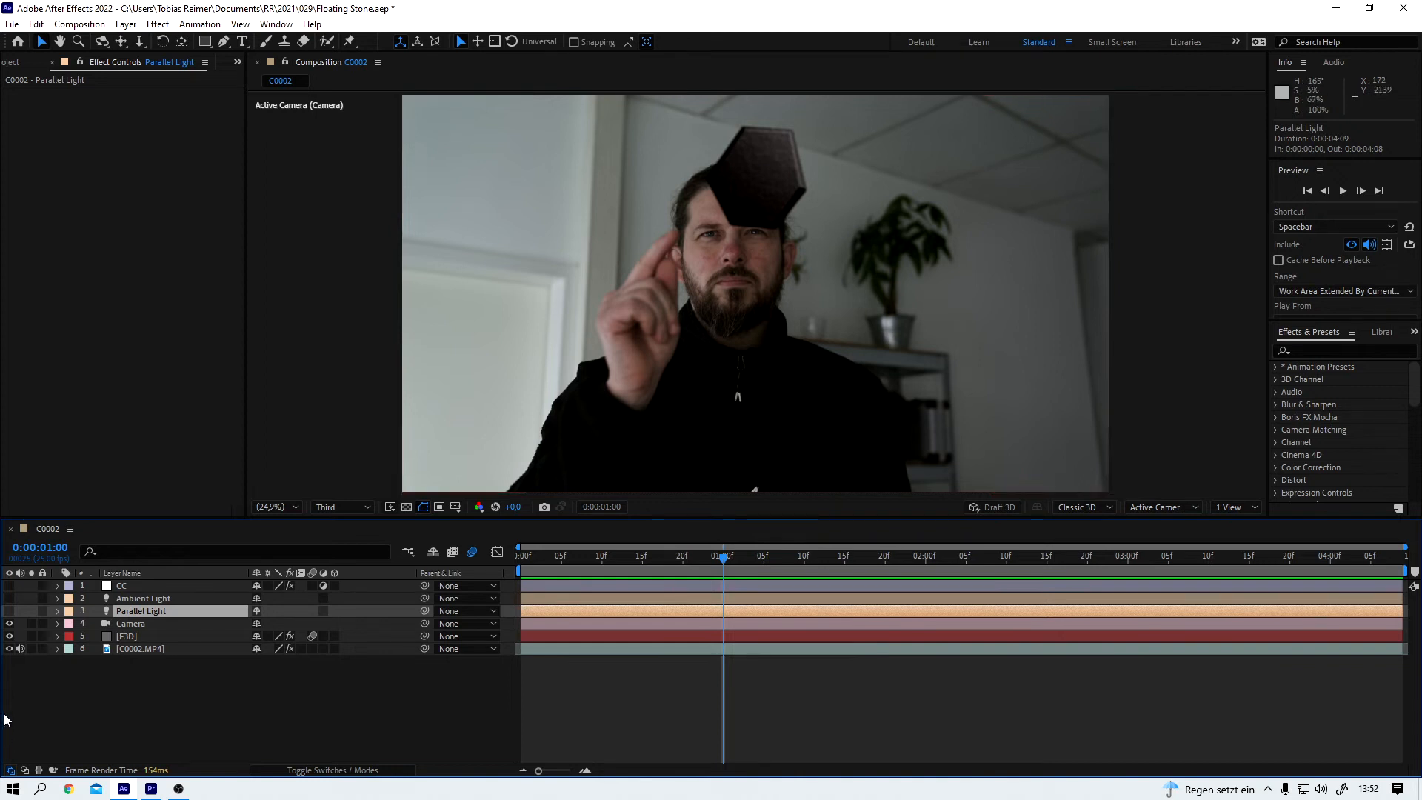
click(10, 611)
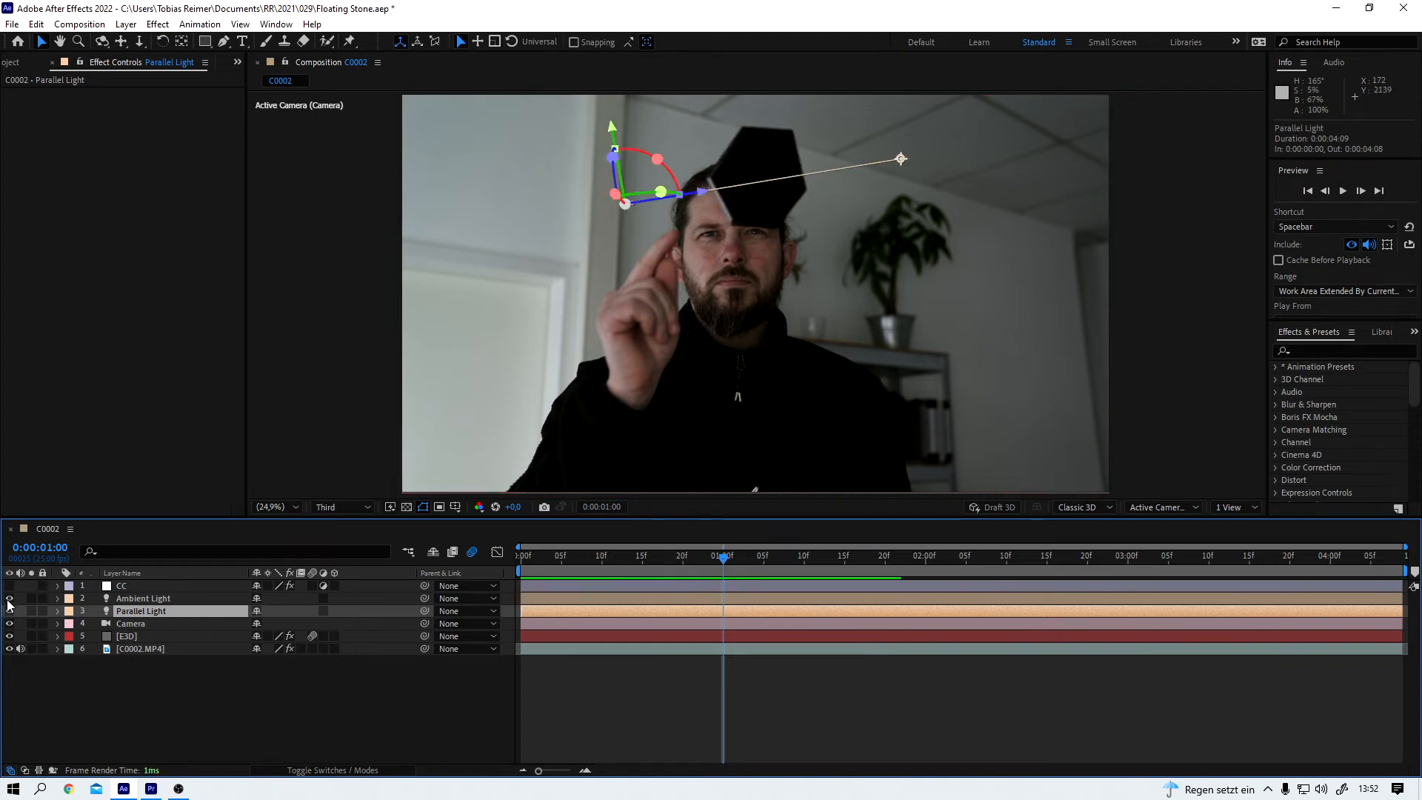
click(338, 451)
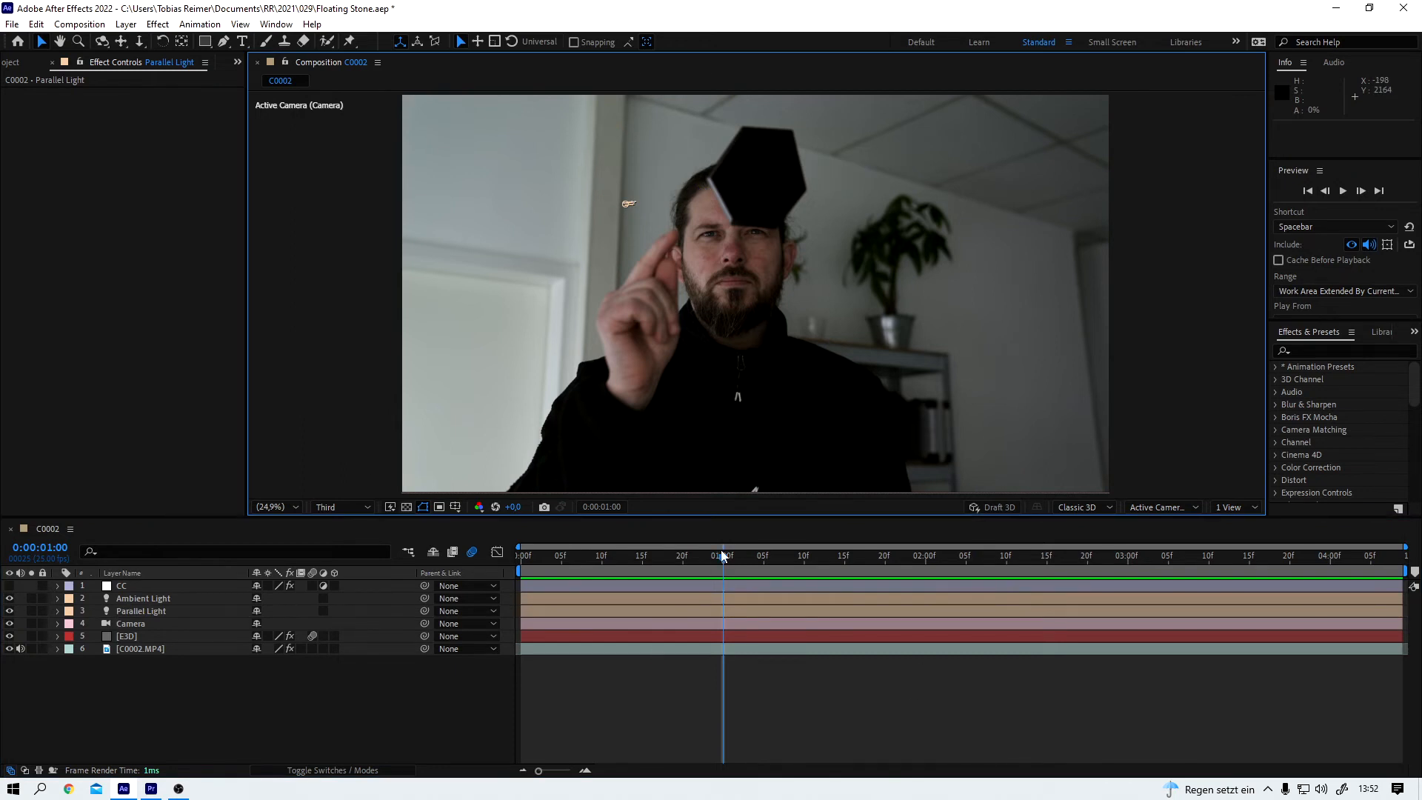
drag(724, 556, 931, 568)
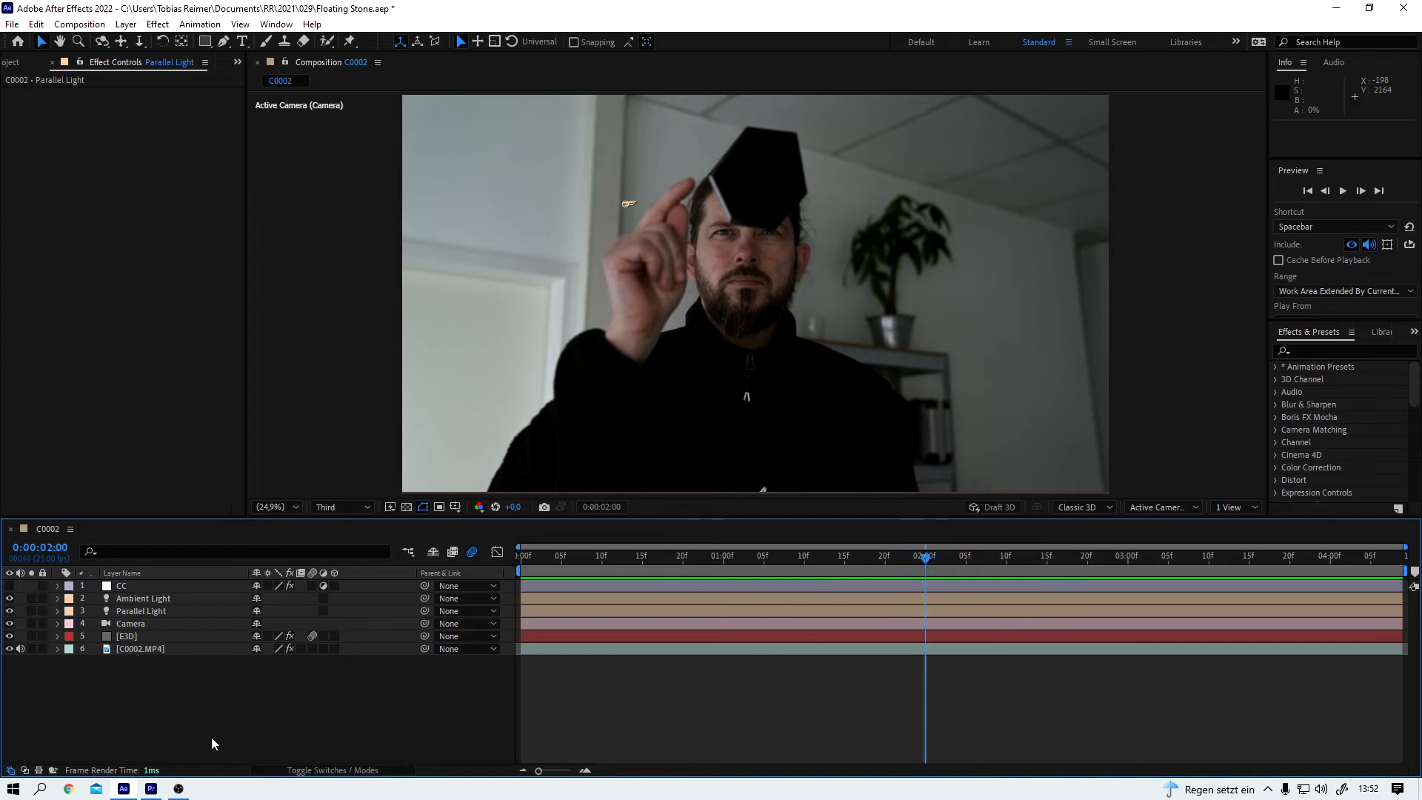
drag(928, 560, 752, 597)
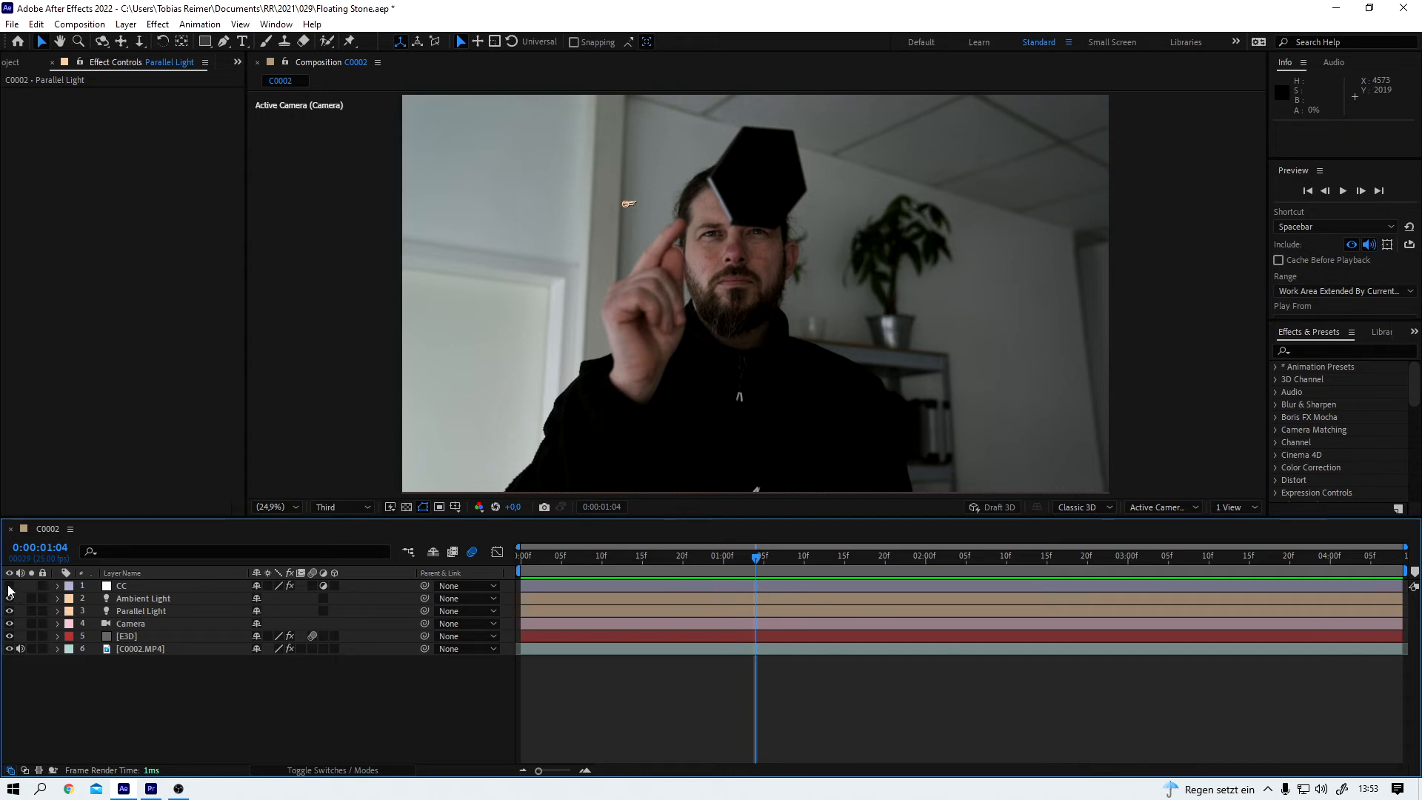
Step: Show the CC adjustment layer and preview the graded composition from the first frame
click(145, 587)
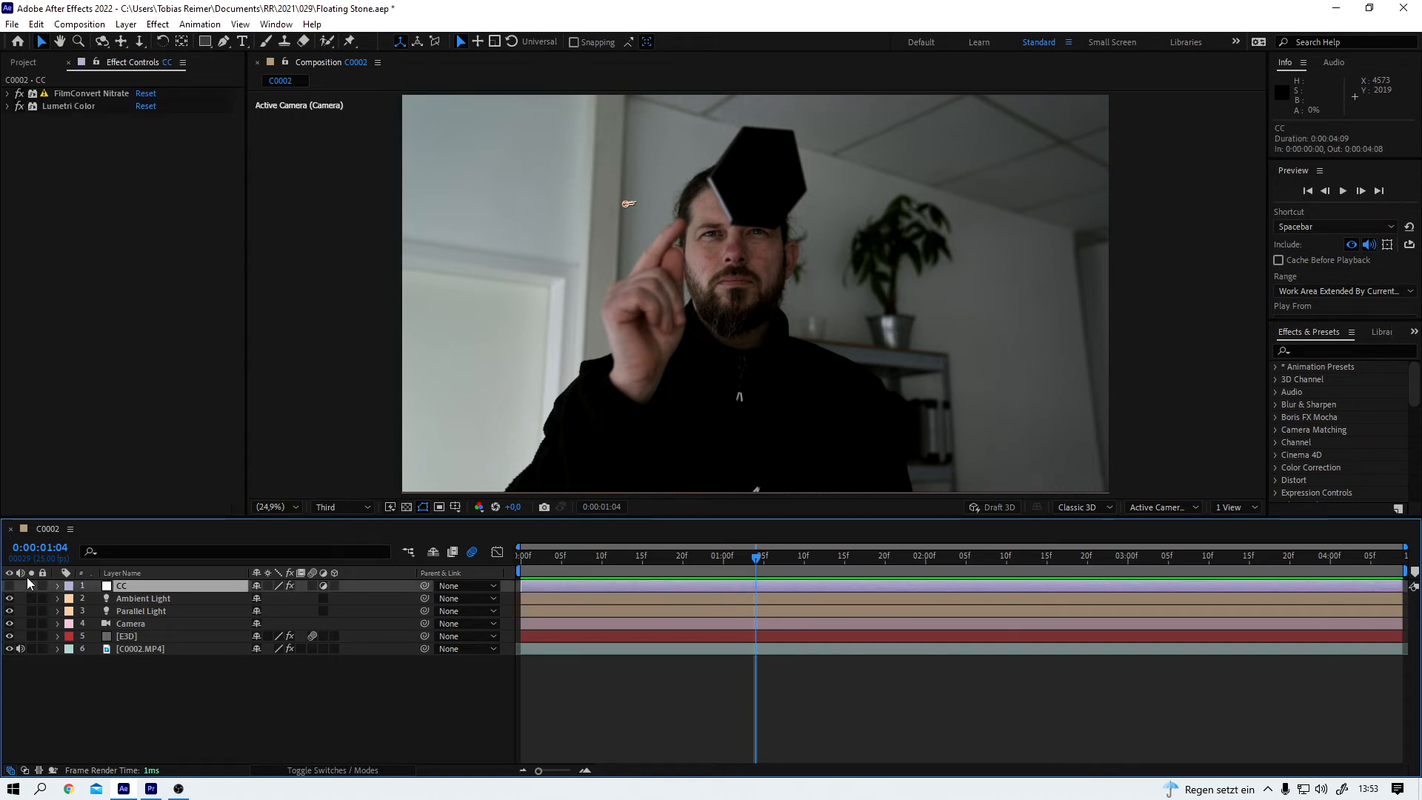
click(9, 586)
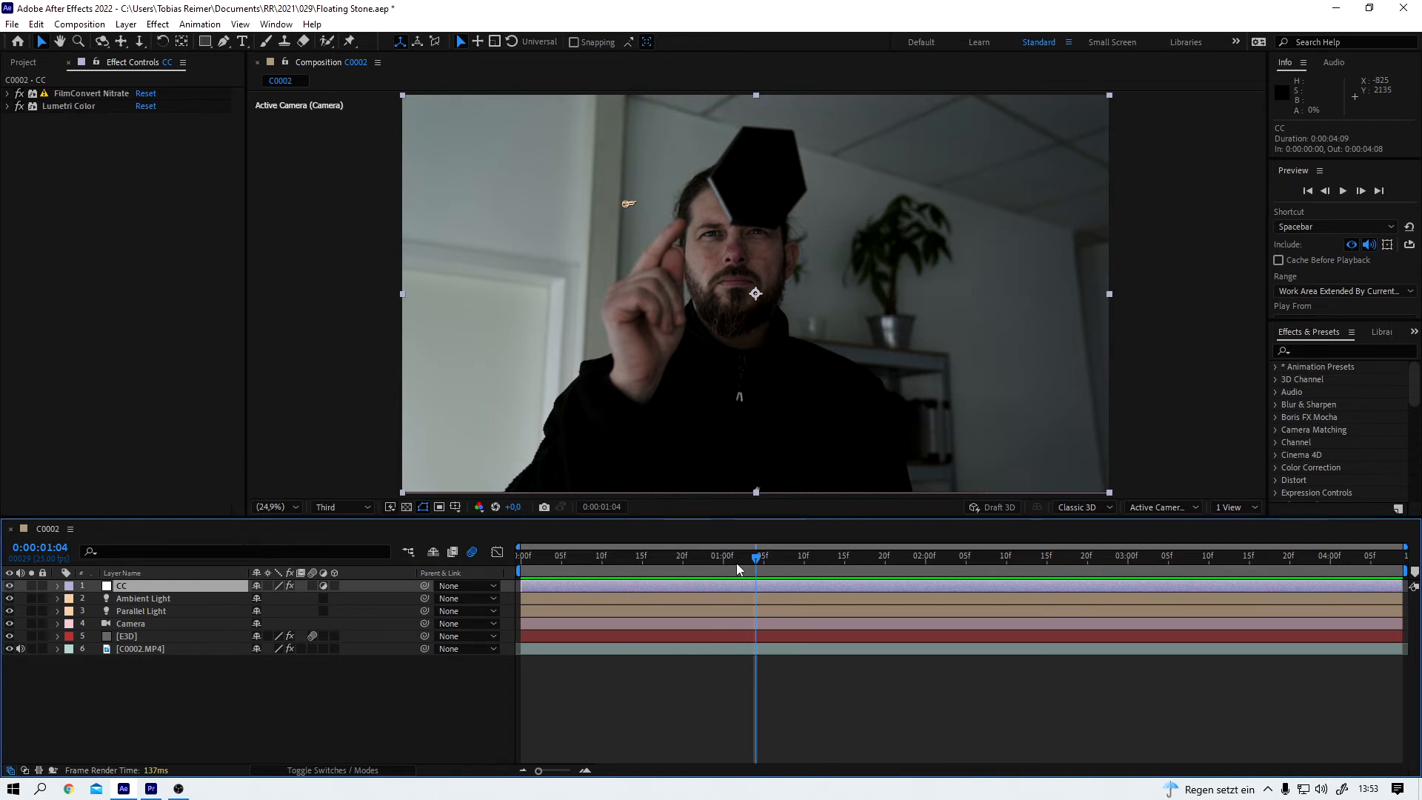
drag(755, 563, 502, 581)
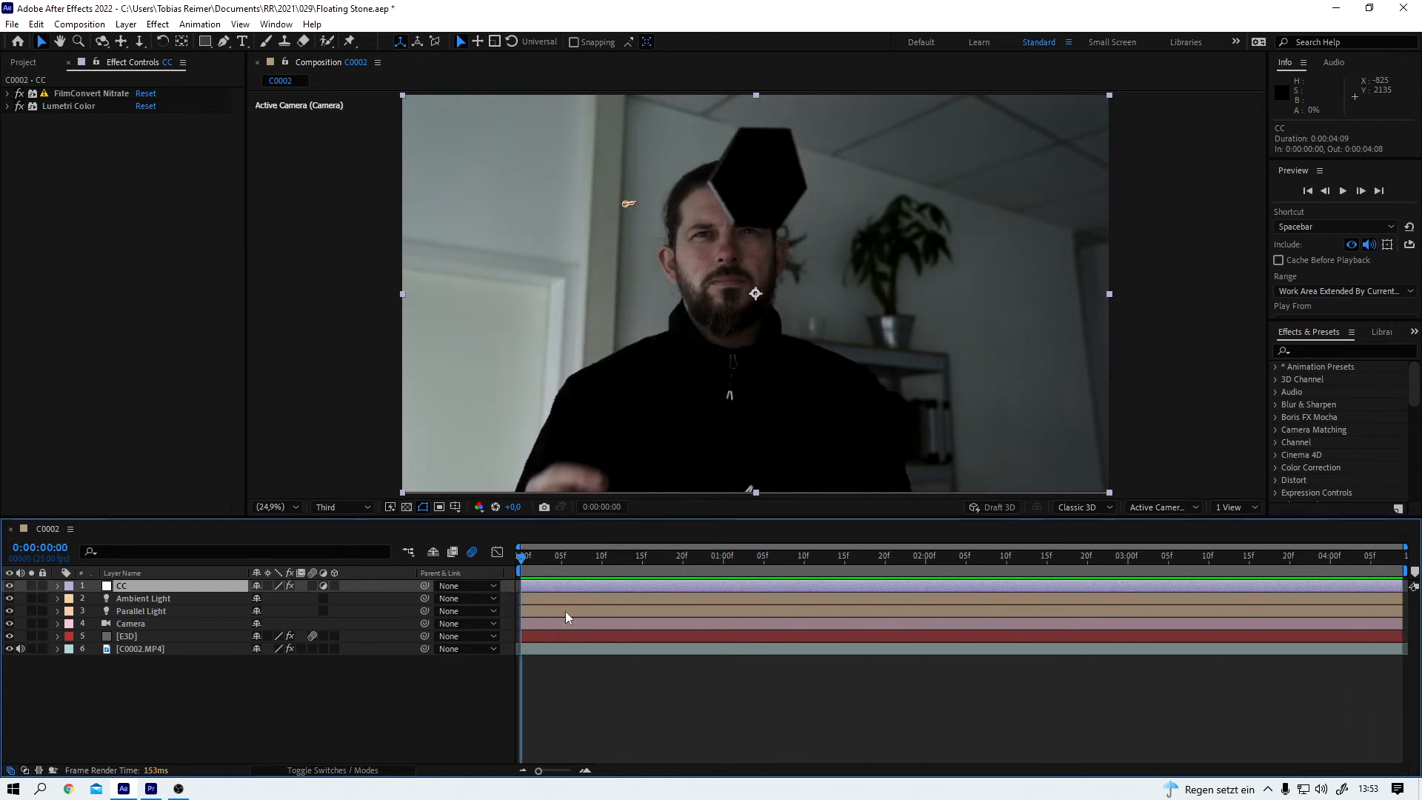
key(space)
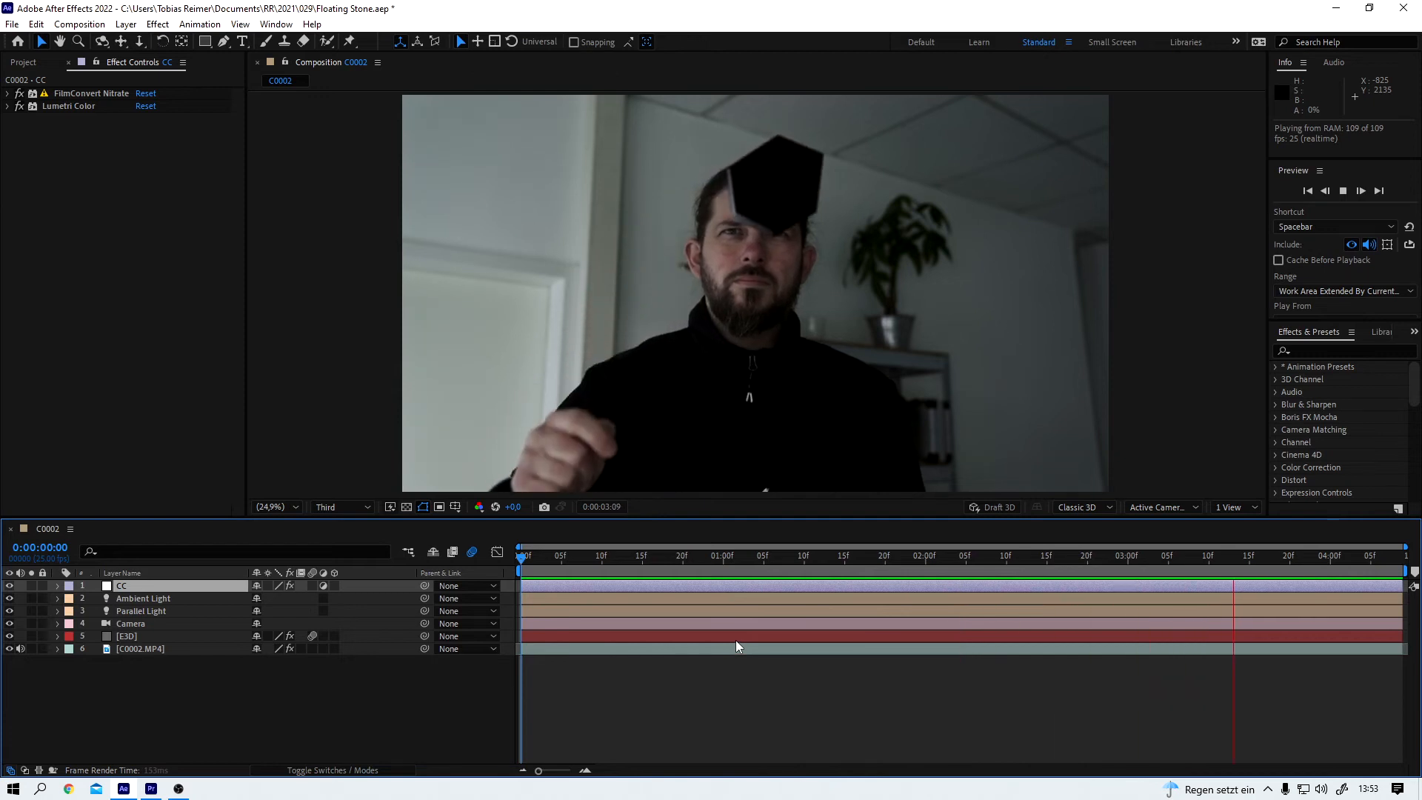
key(space)
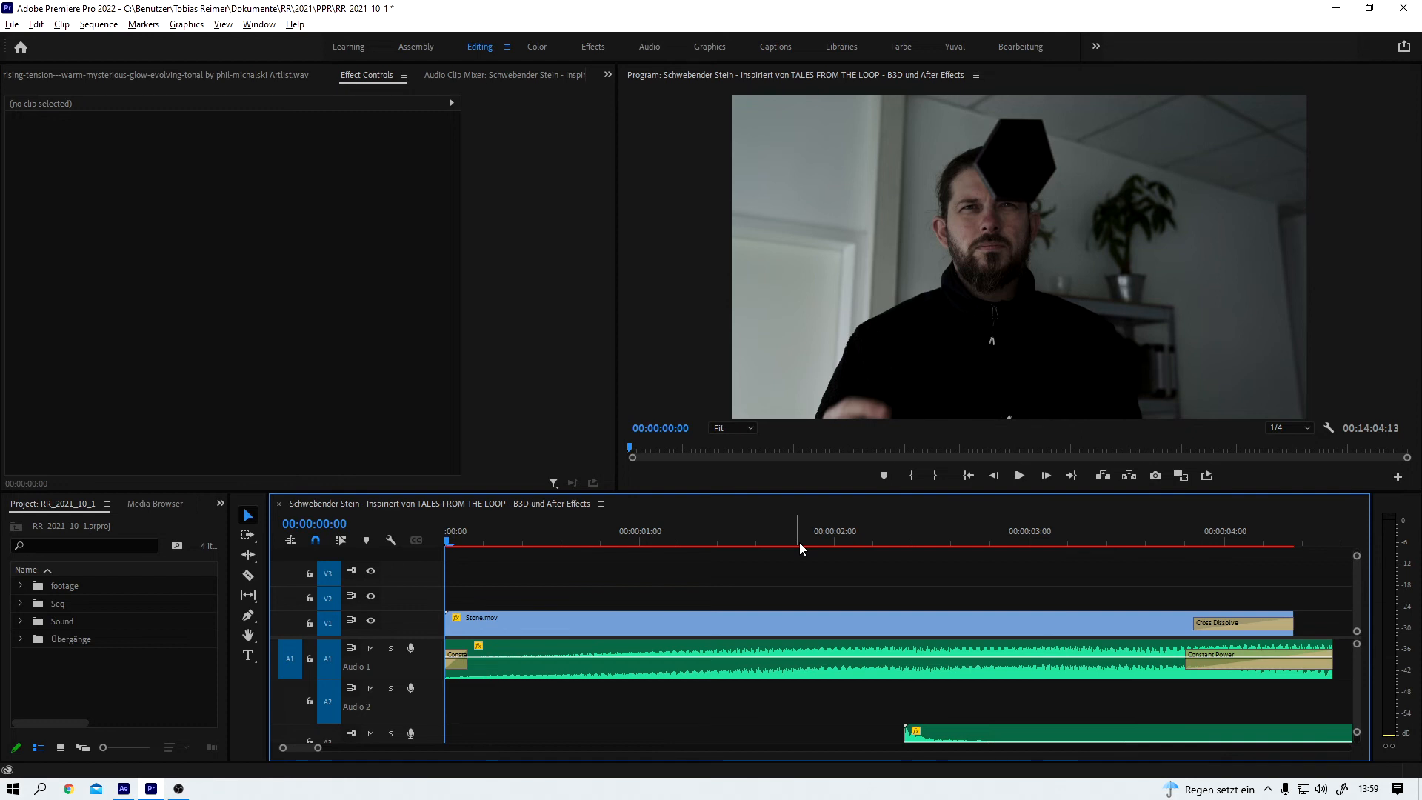
Step: Try a scale of 100 on the Stone.mov clip at 00:00:00:20 in Premiere Pro, and undo the scaling
drag(454, 539, 601, 532)
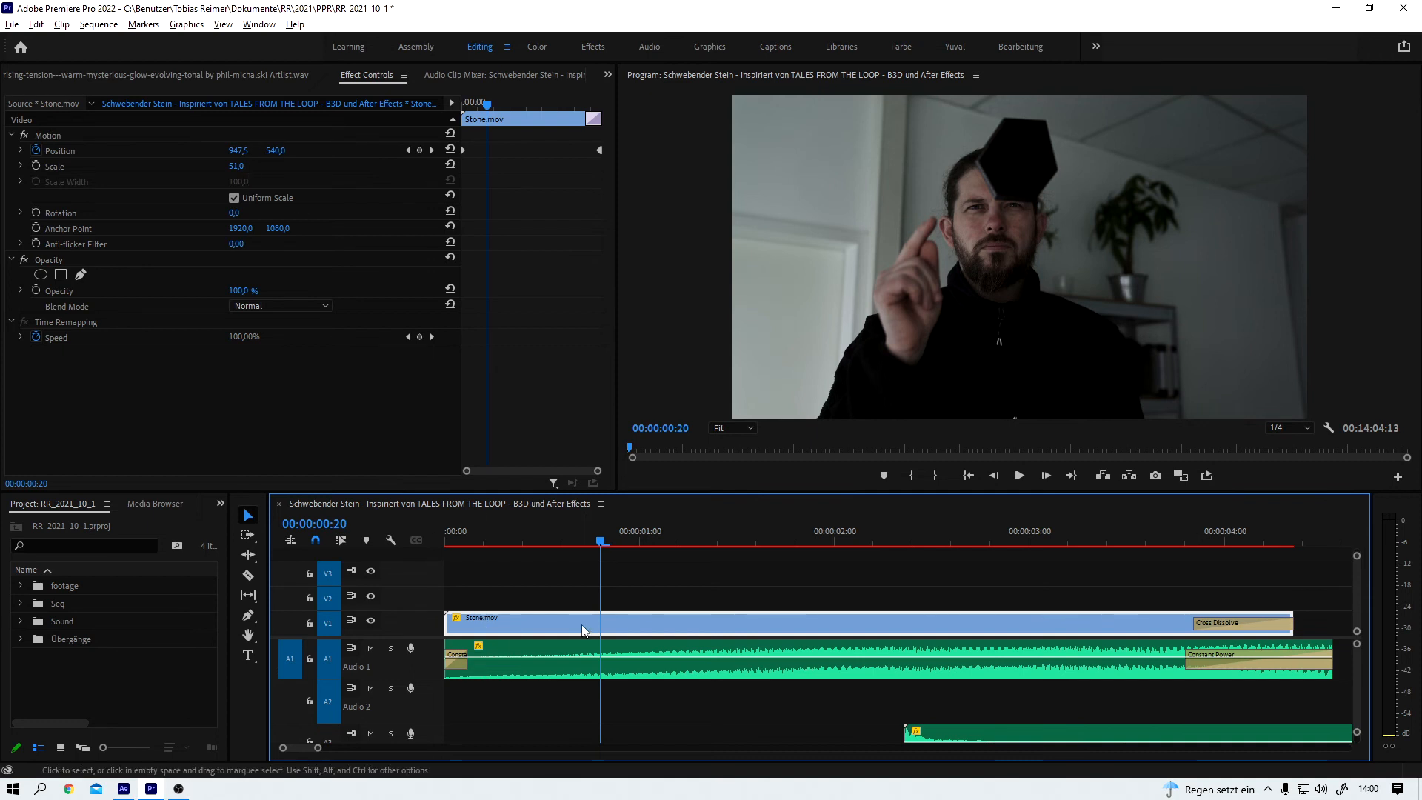
click(248, 164)
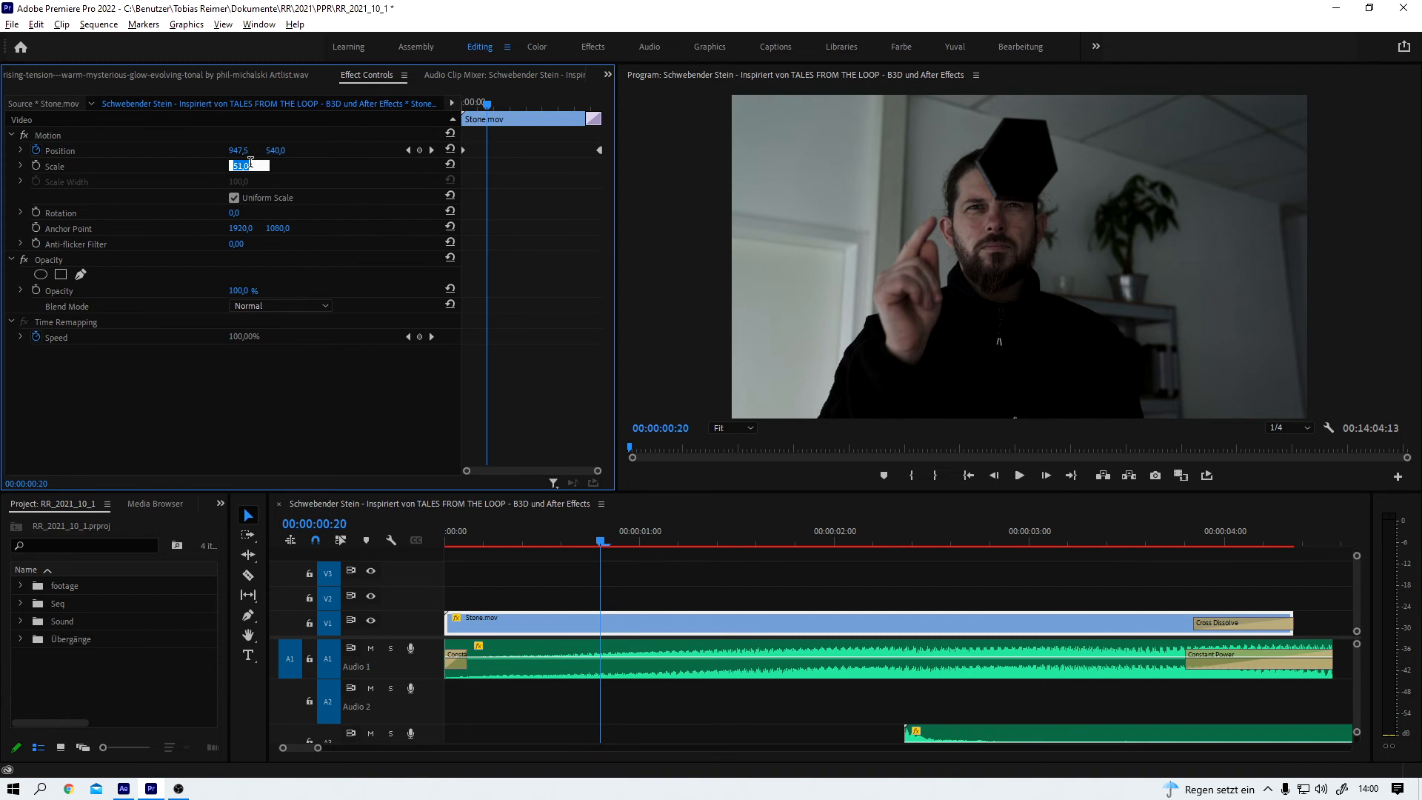
text(100)
key(Return)
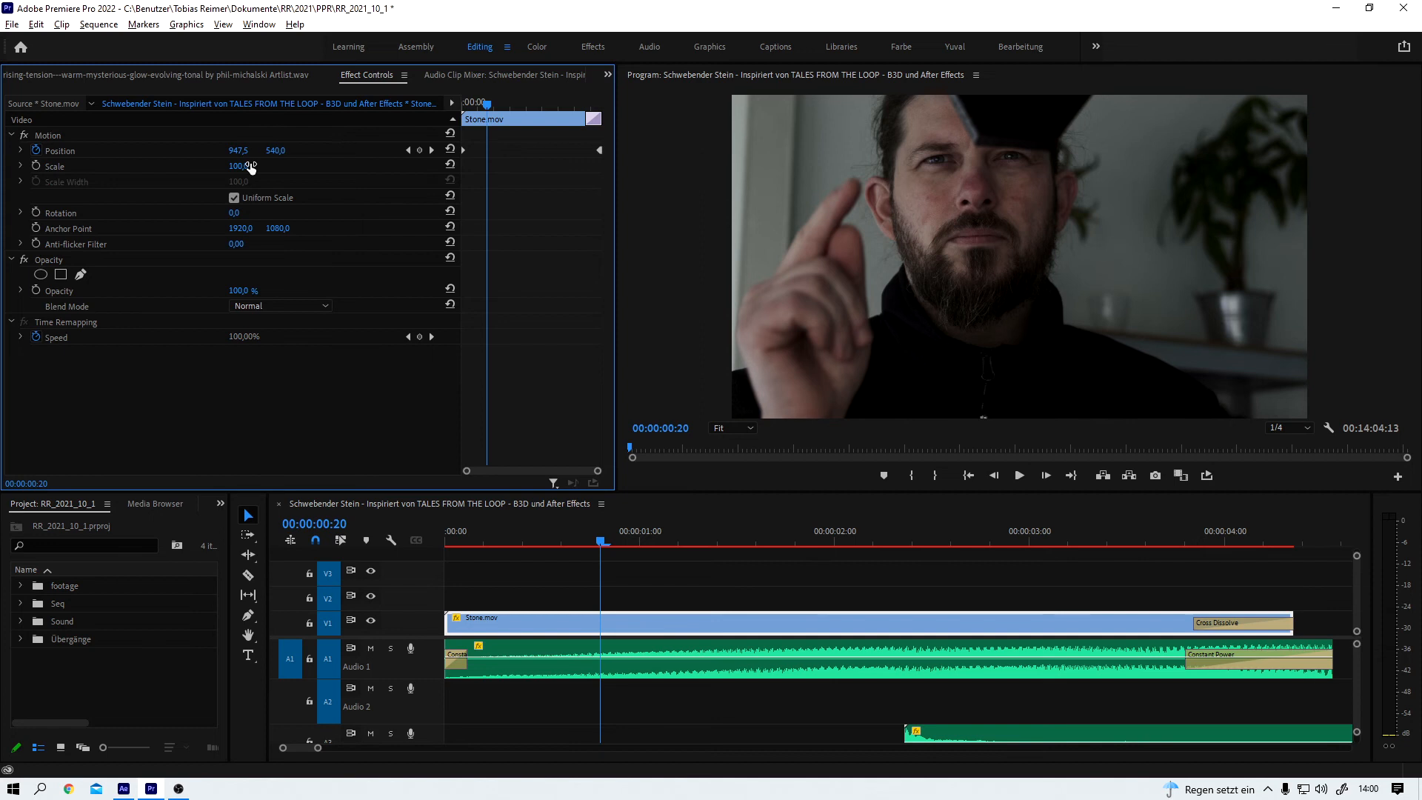
key(ctrl+z)
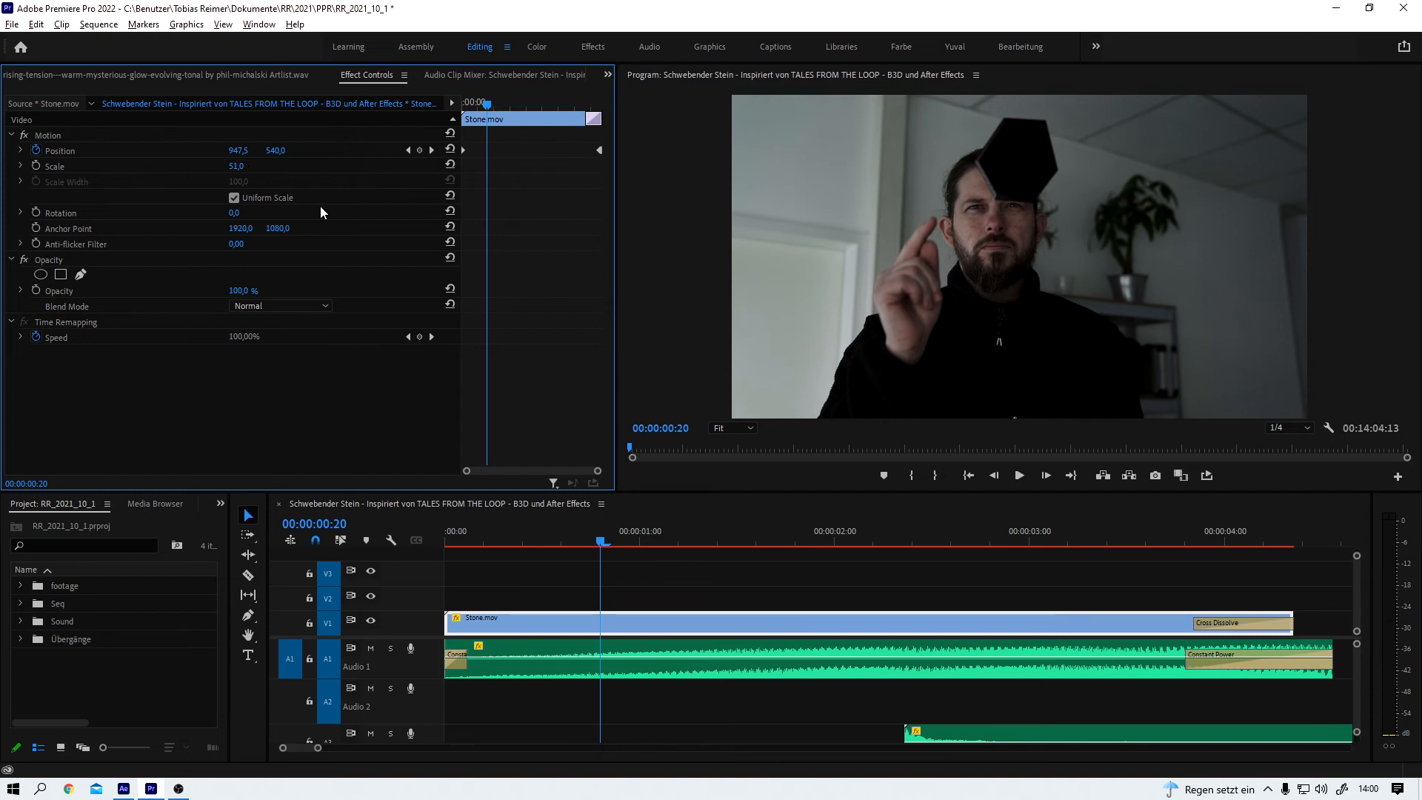
Step: Play the Stone.mov sequence from its first position keyframe, and return to the start of the timeline
click(409, 150)
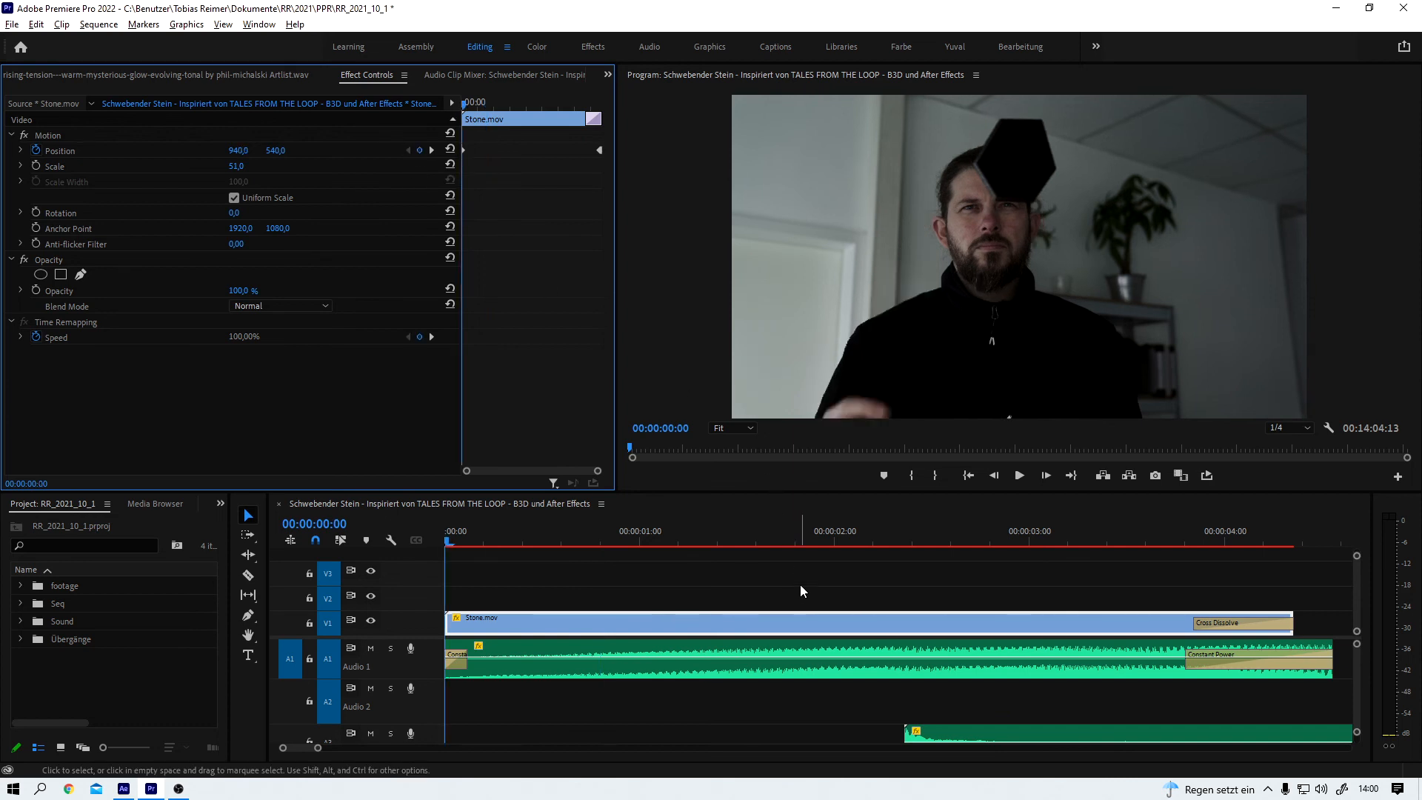
key(space)
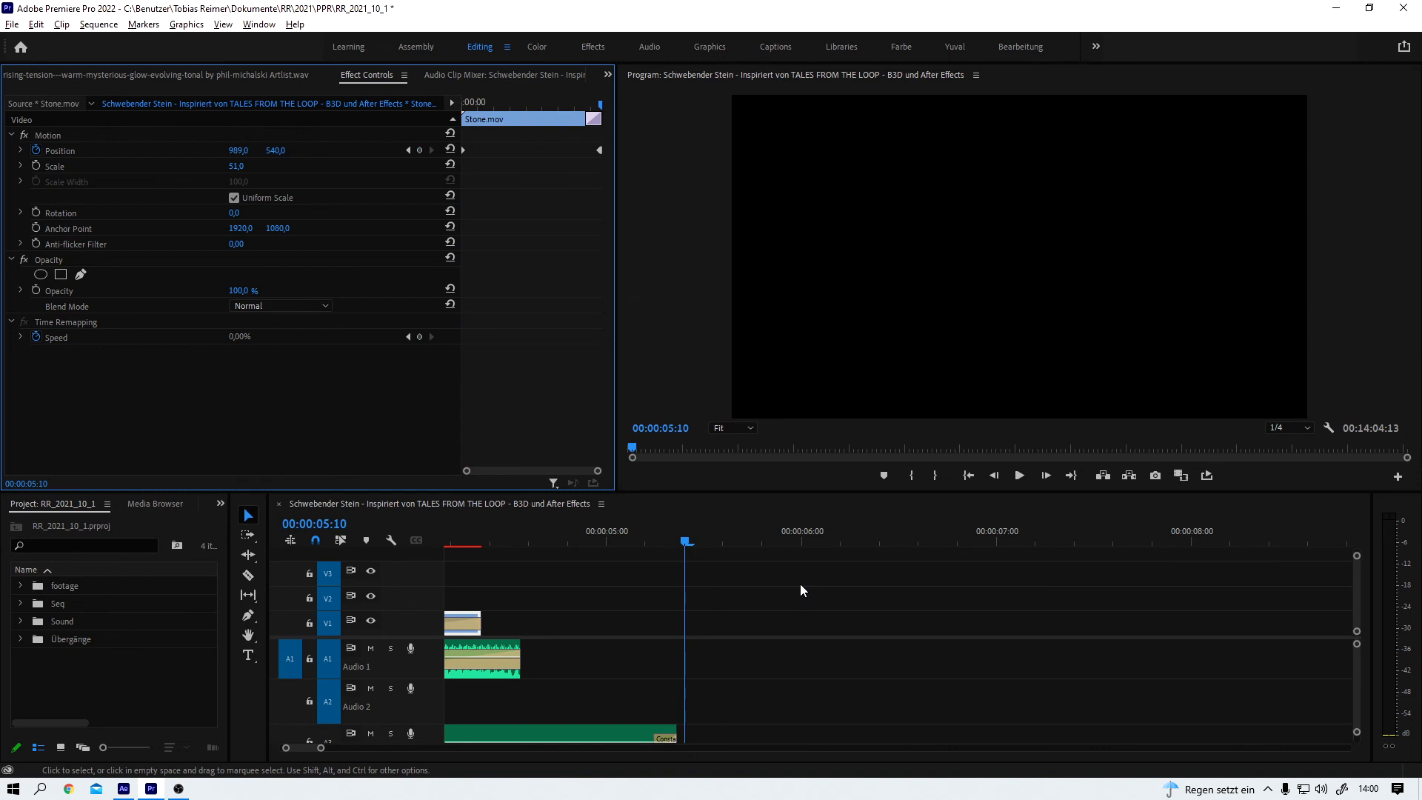
key(Home)
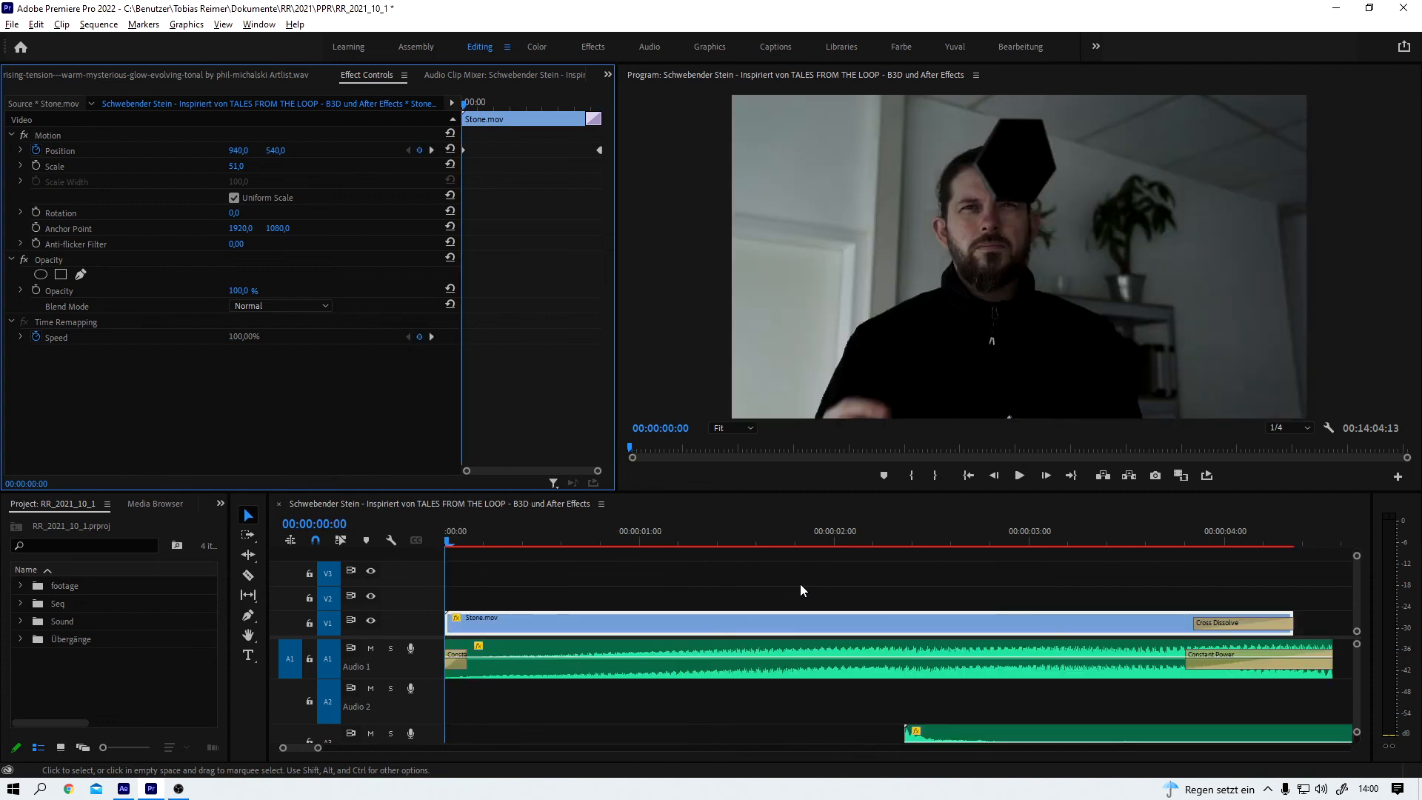